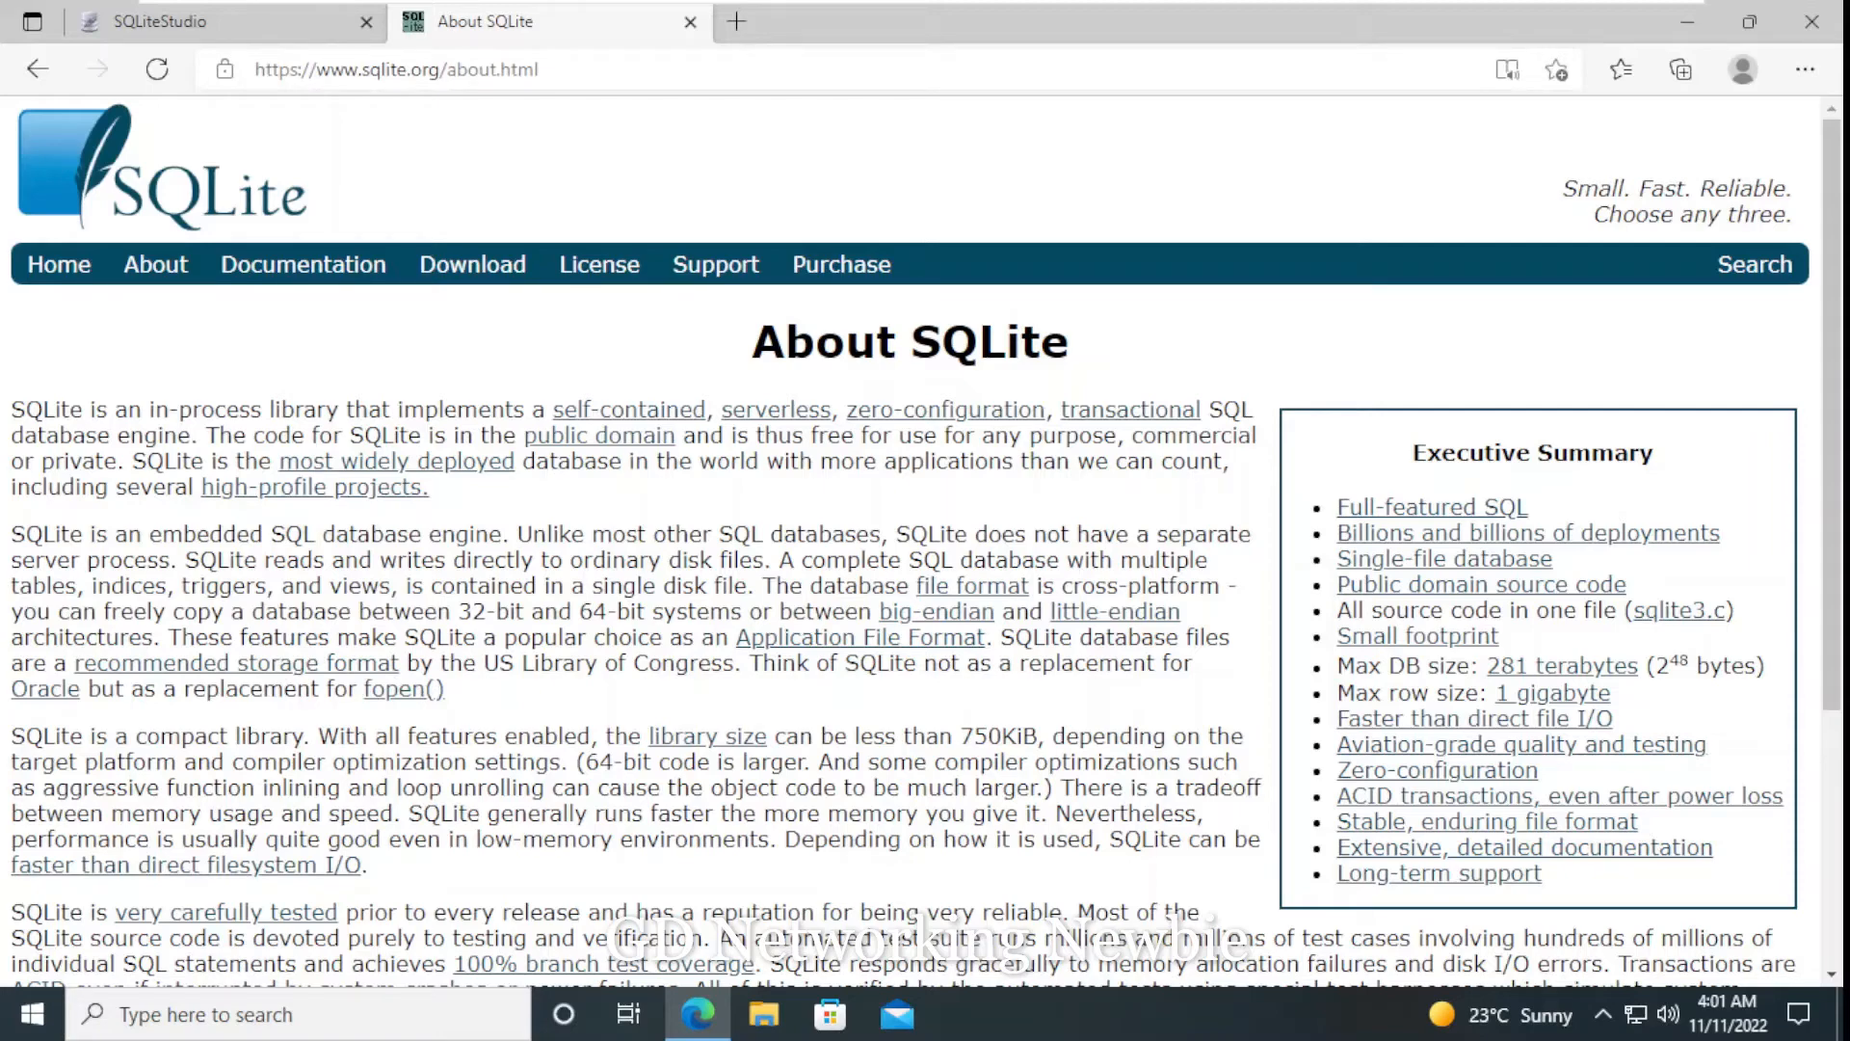
- Skim the About SQLite page and download the Windows build of SQLiteStudio from the SQLiteStudio website
scroll(906, 540, "down", 3)
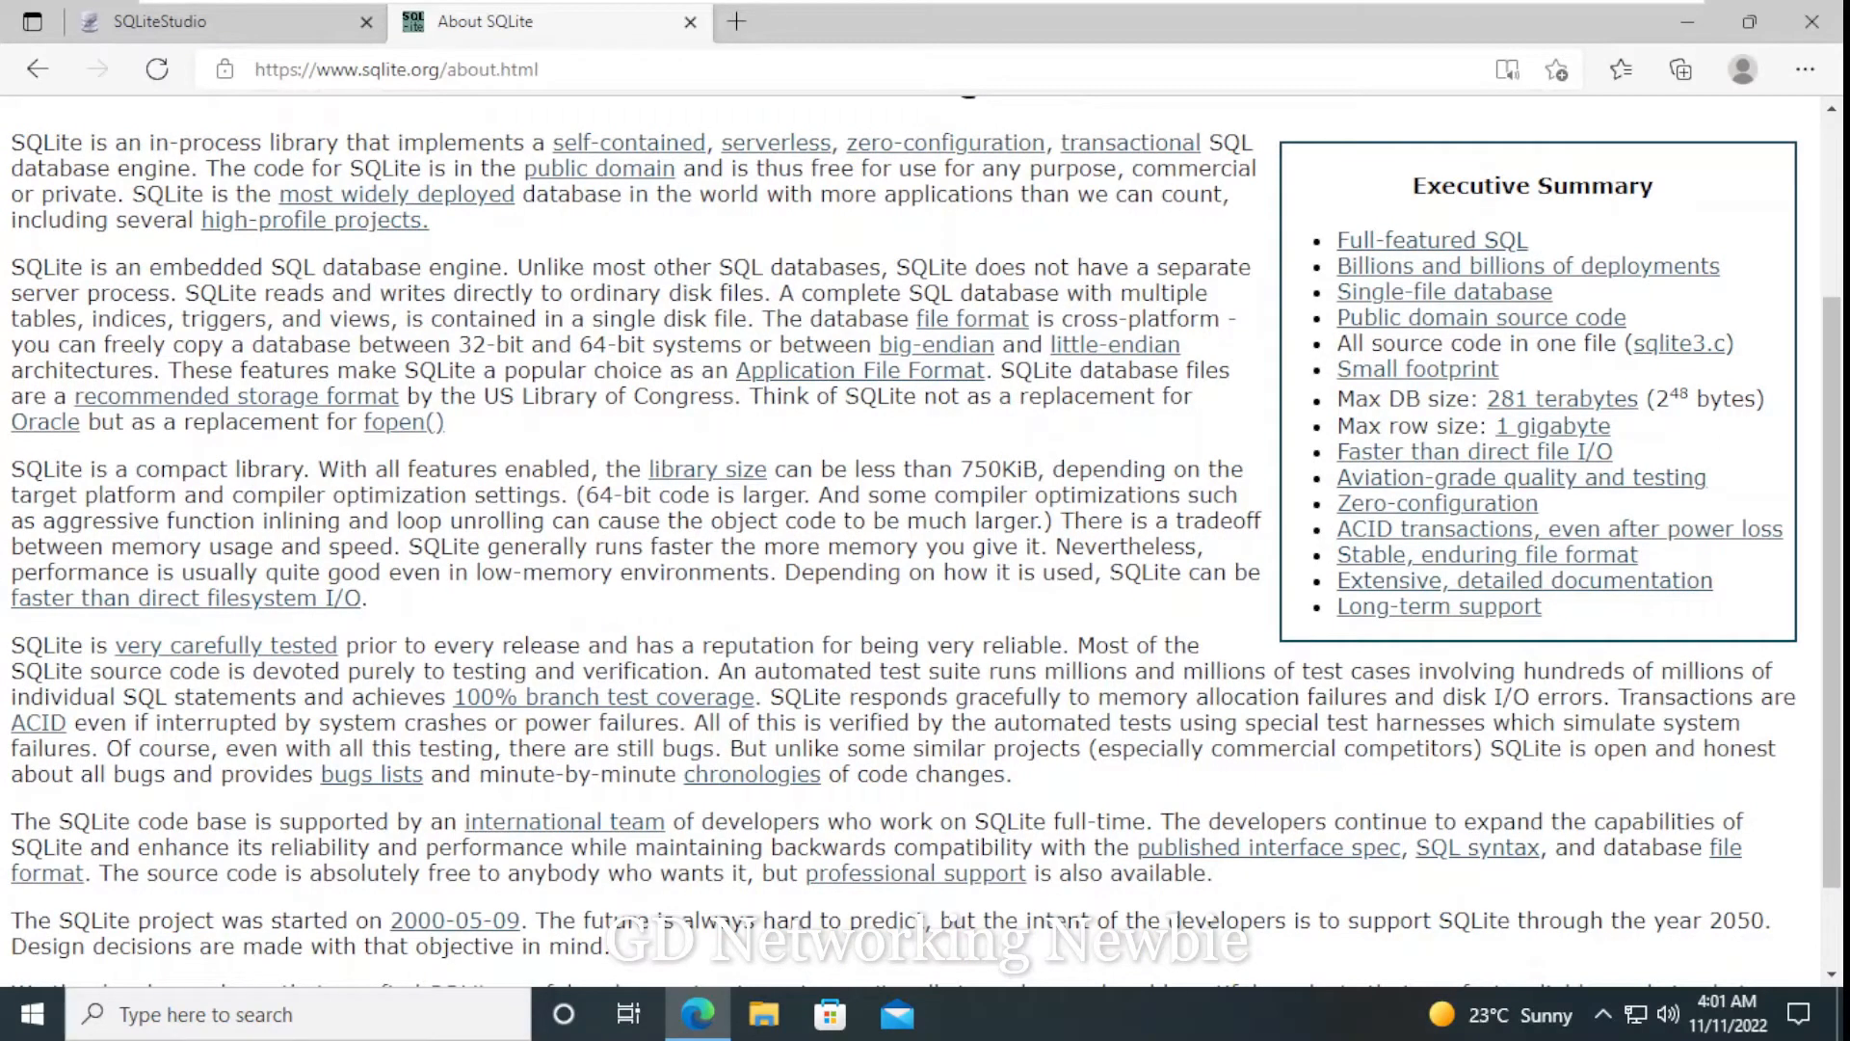
scroll(925, 545, "up", 3)
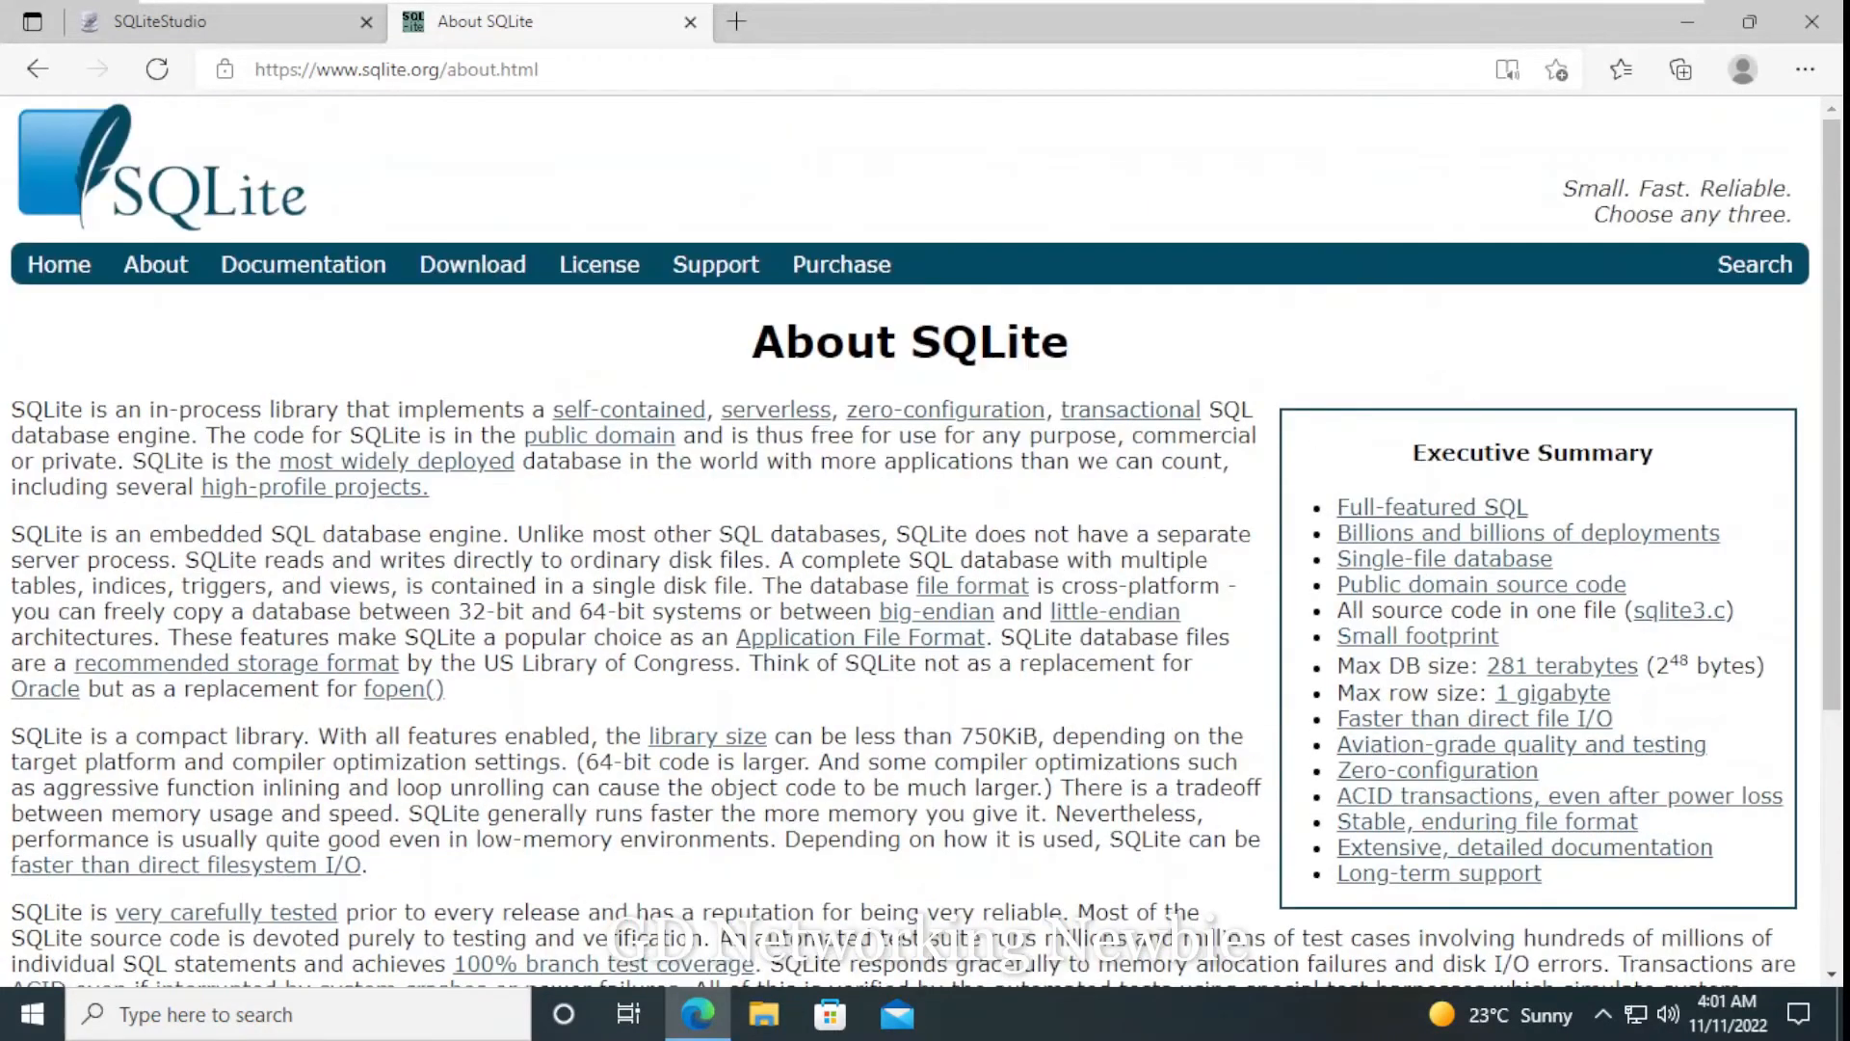
left_click(196, 30)
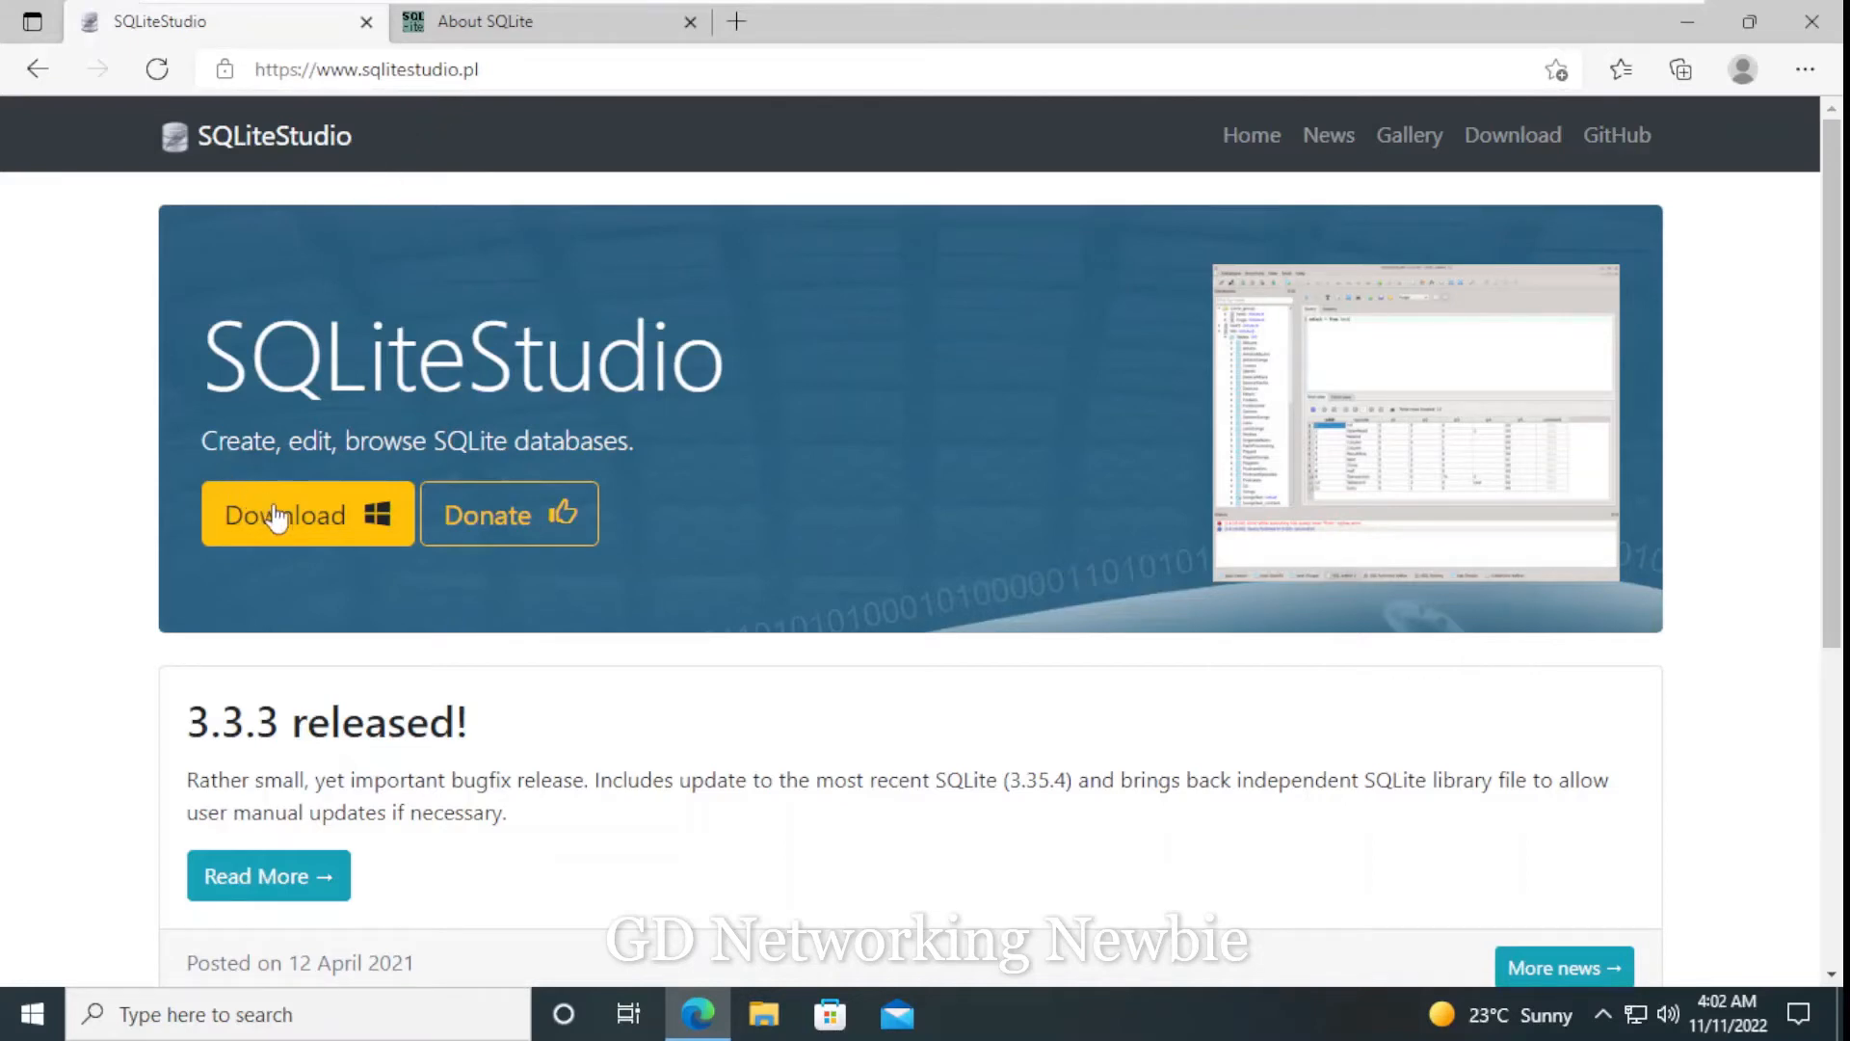
scroll(286, 520, "down", 2)
scroll(286, 520, "up", 2)
left_click(309, 522)
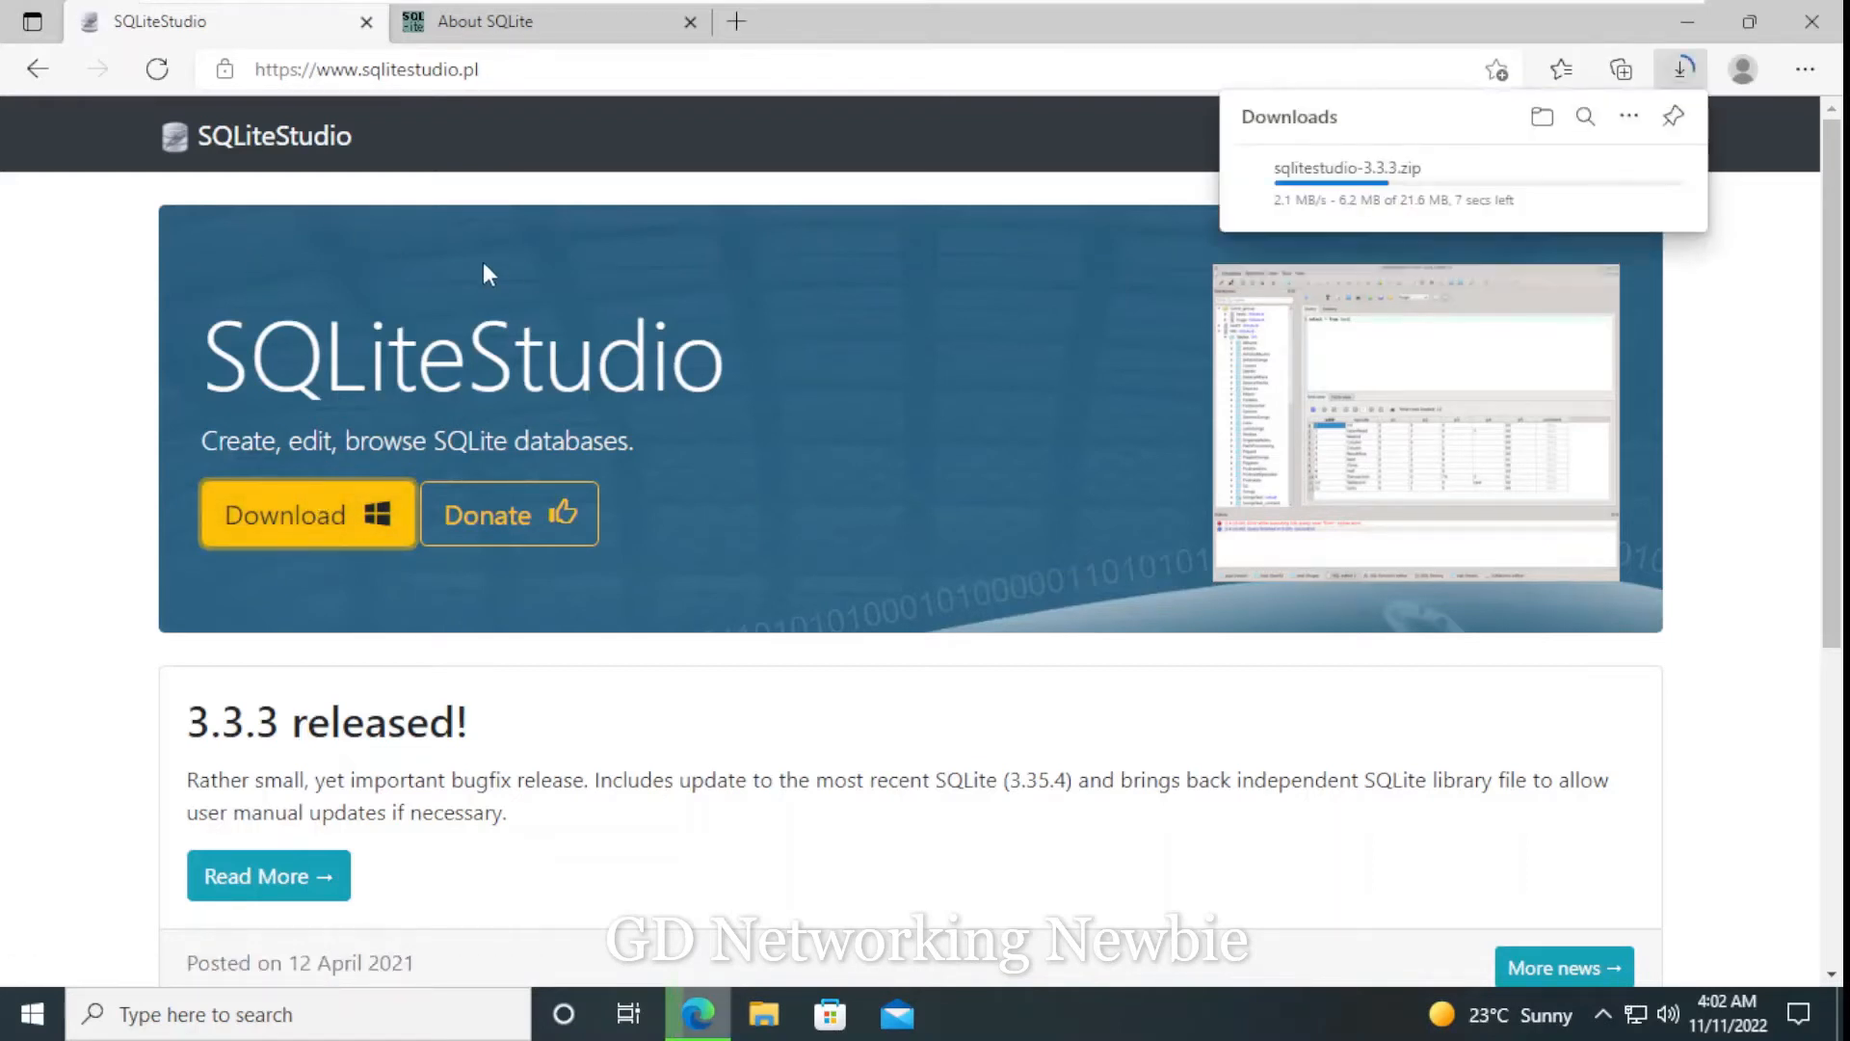
- Extract the downloaded sqlitestudio-3.3.3 archive to a sqlitestudio-3.3.3 folder inside Downloads
mouse_move(1363, 229)
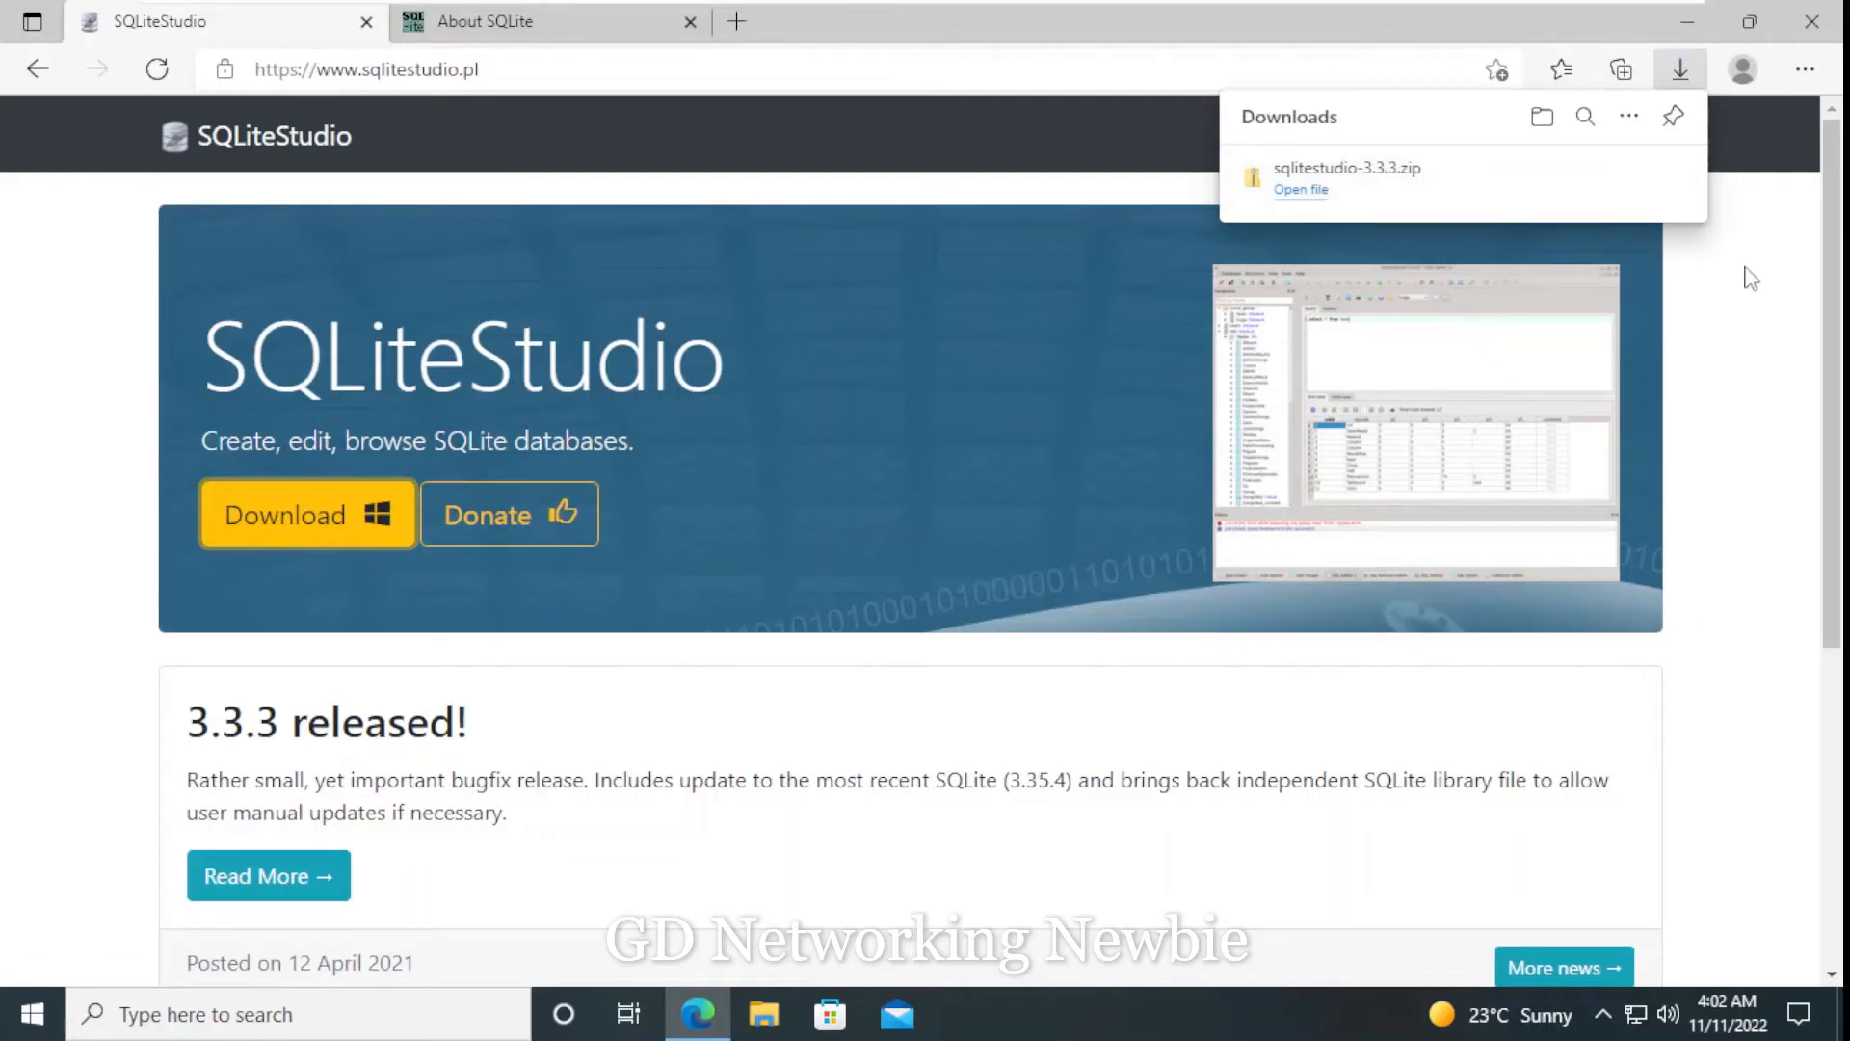
left_click(1385, 189)
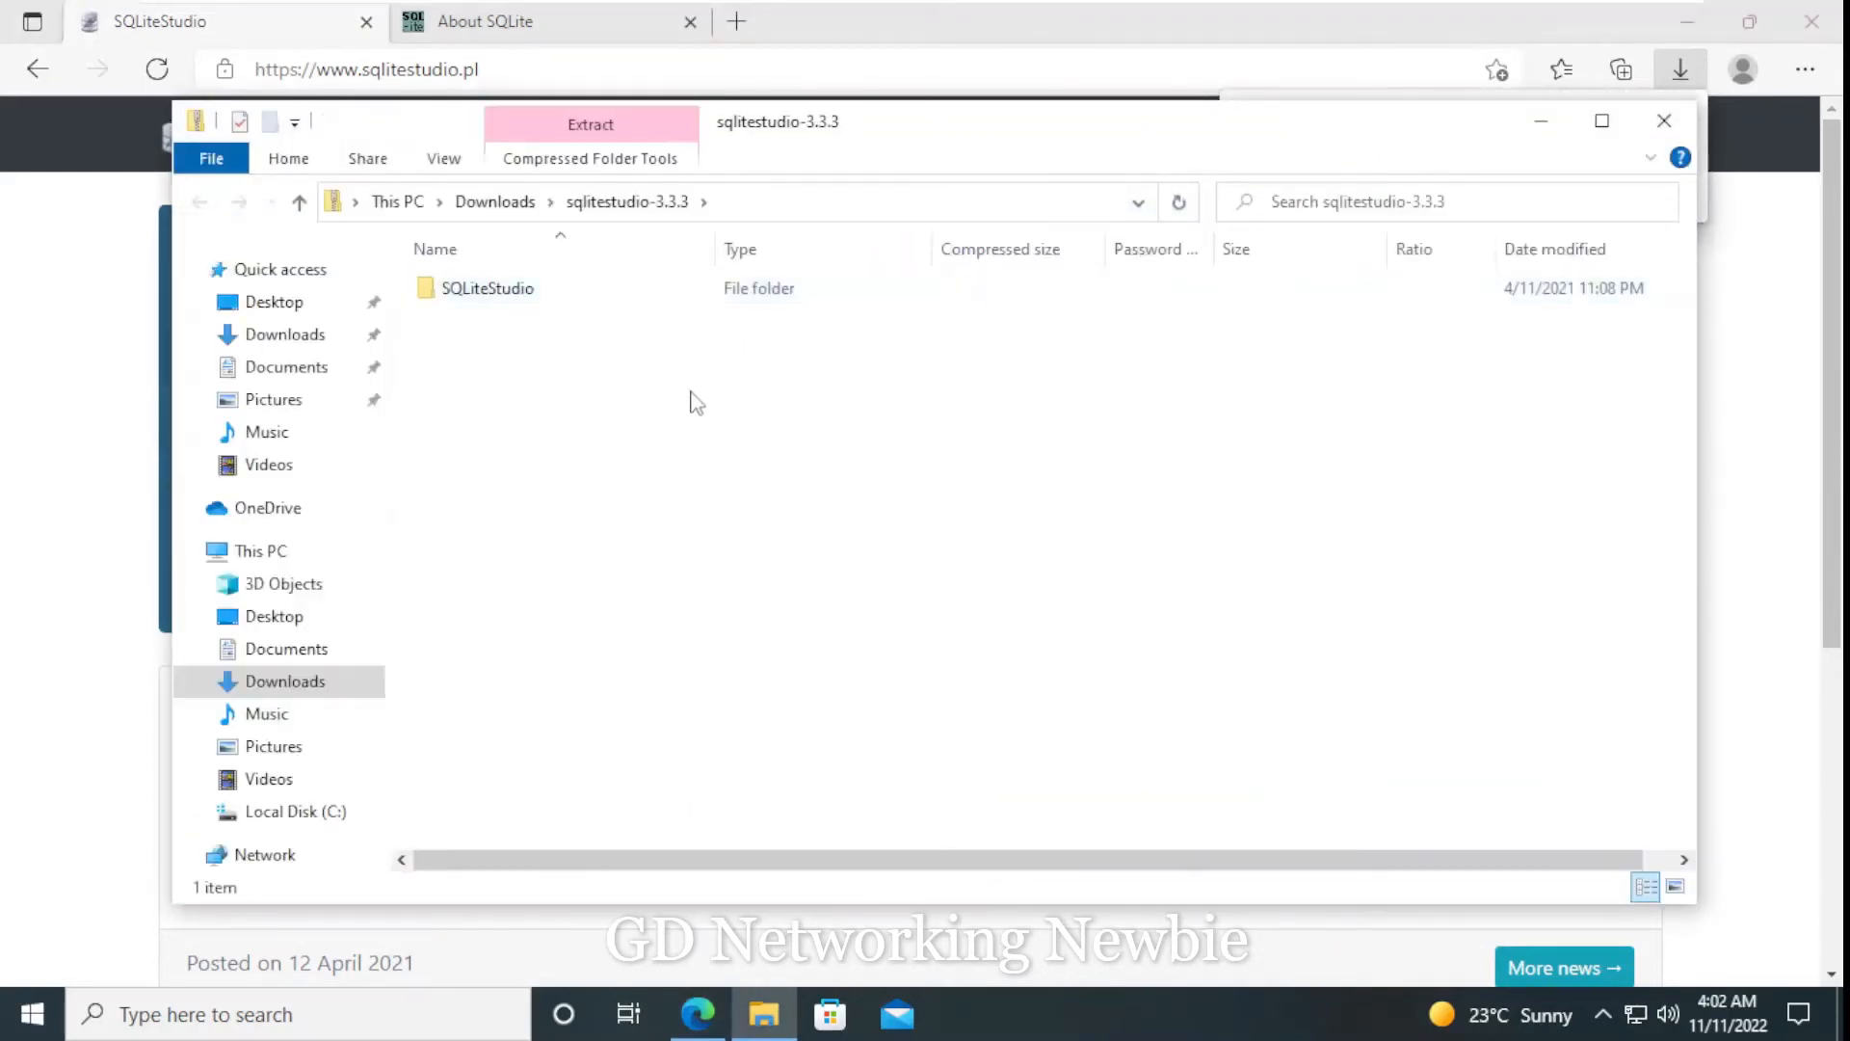
left_click(299, 201)
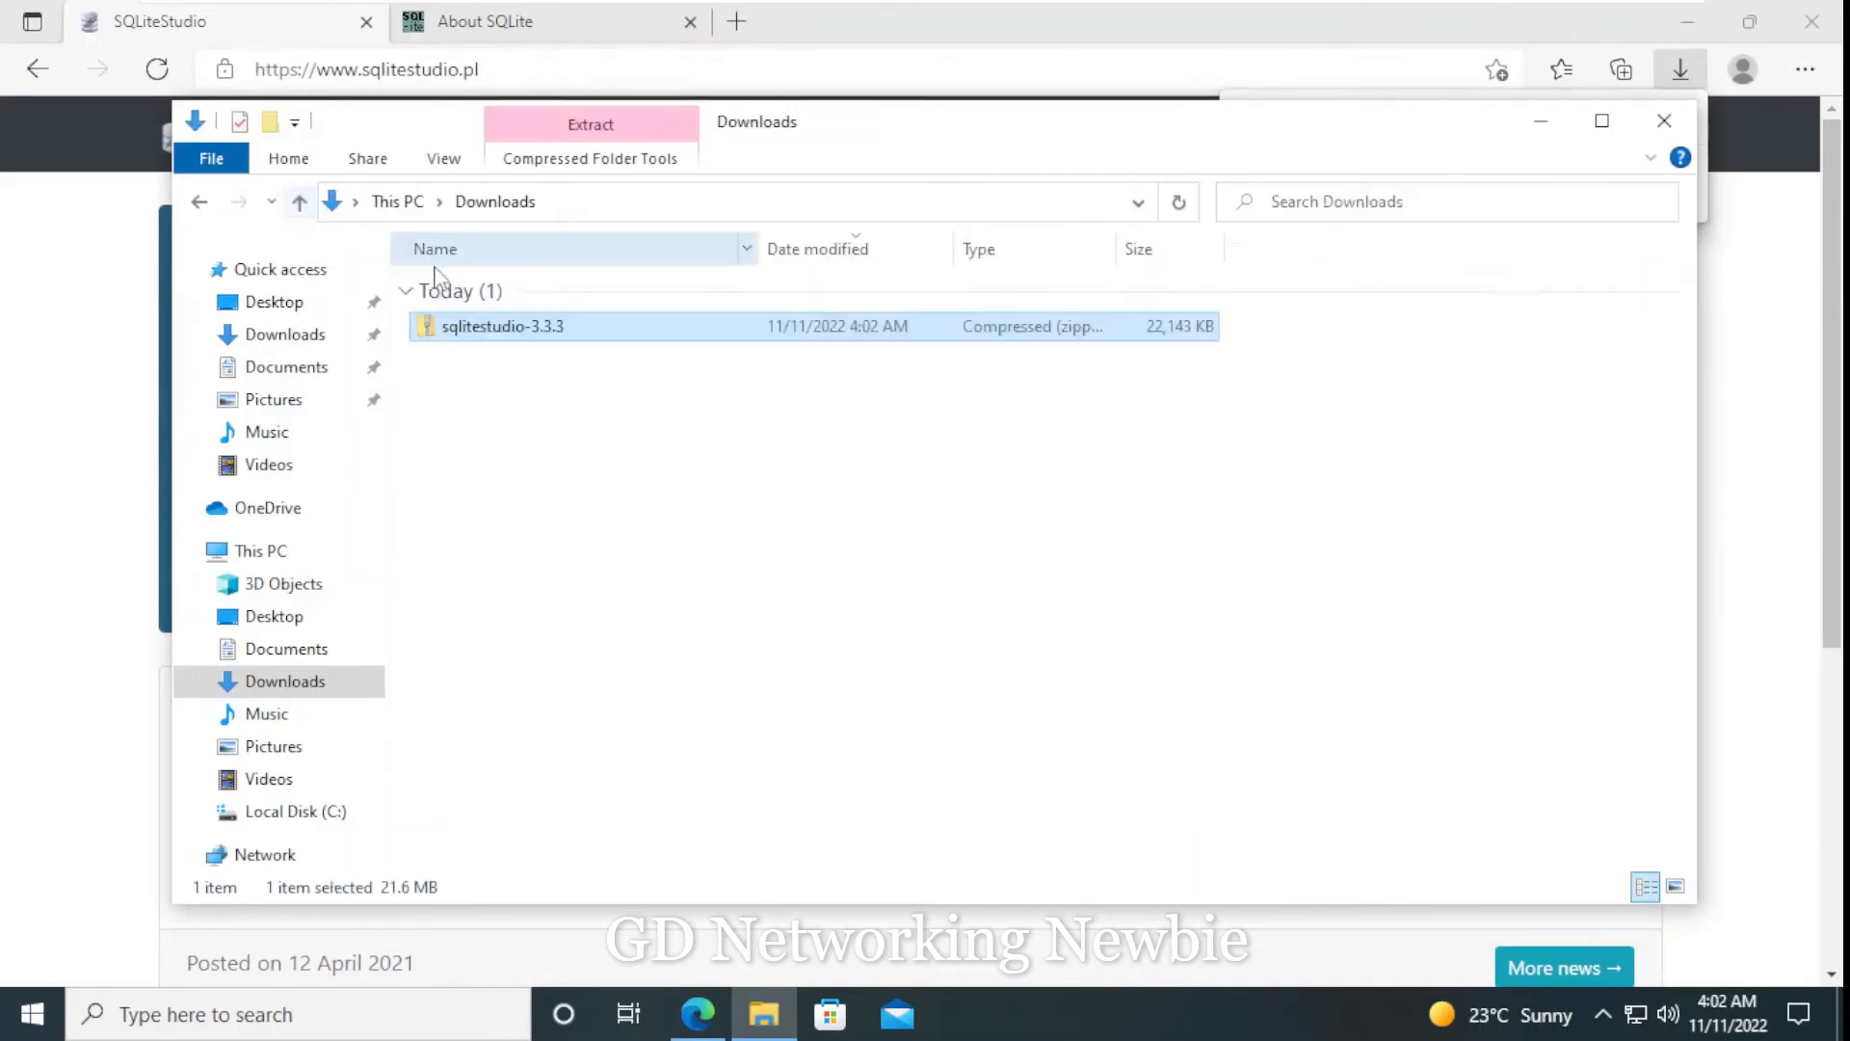
double_click(489, 330)
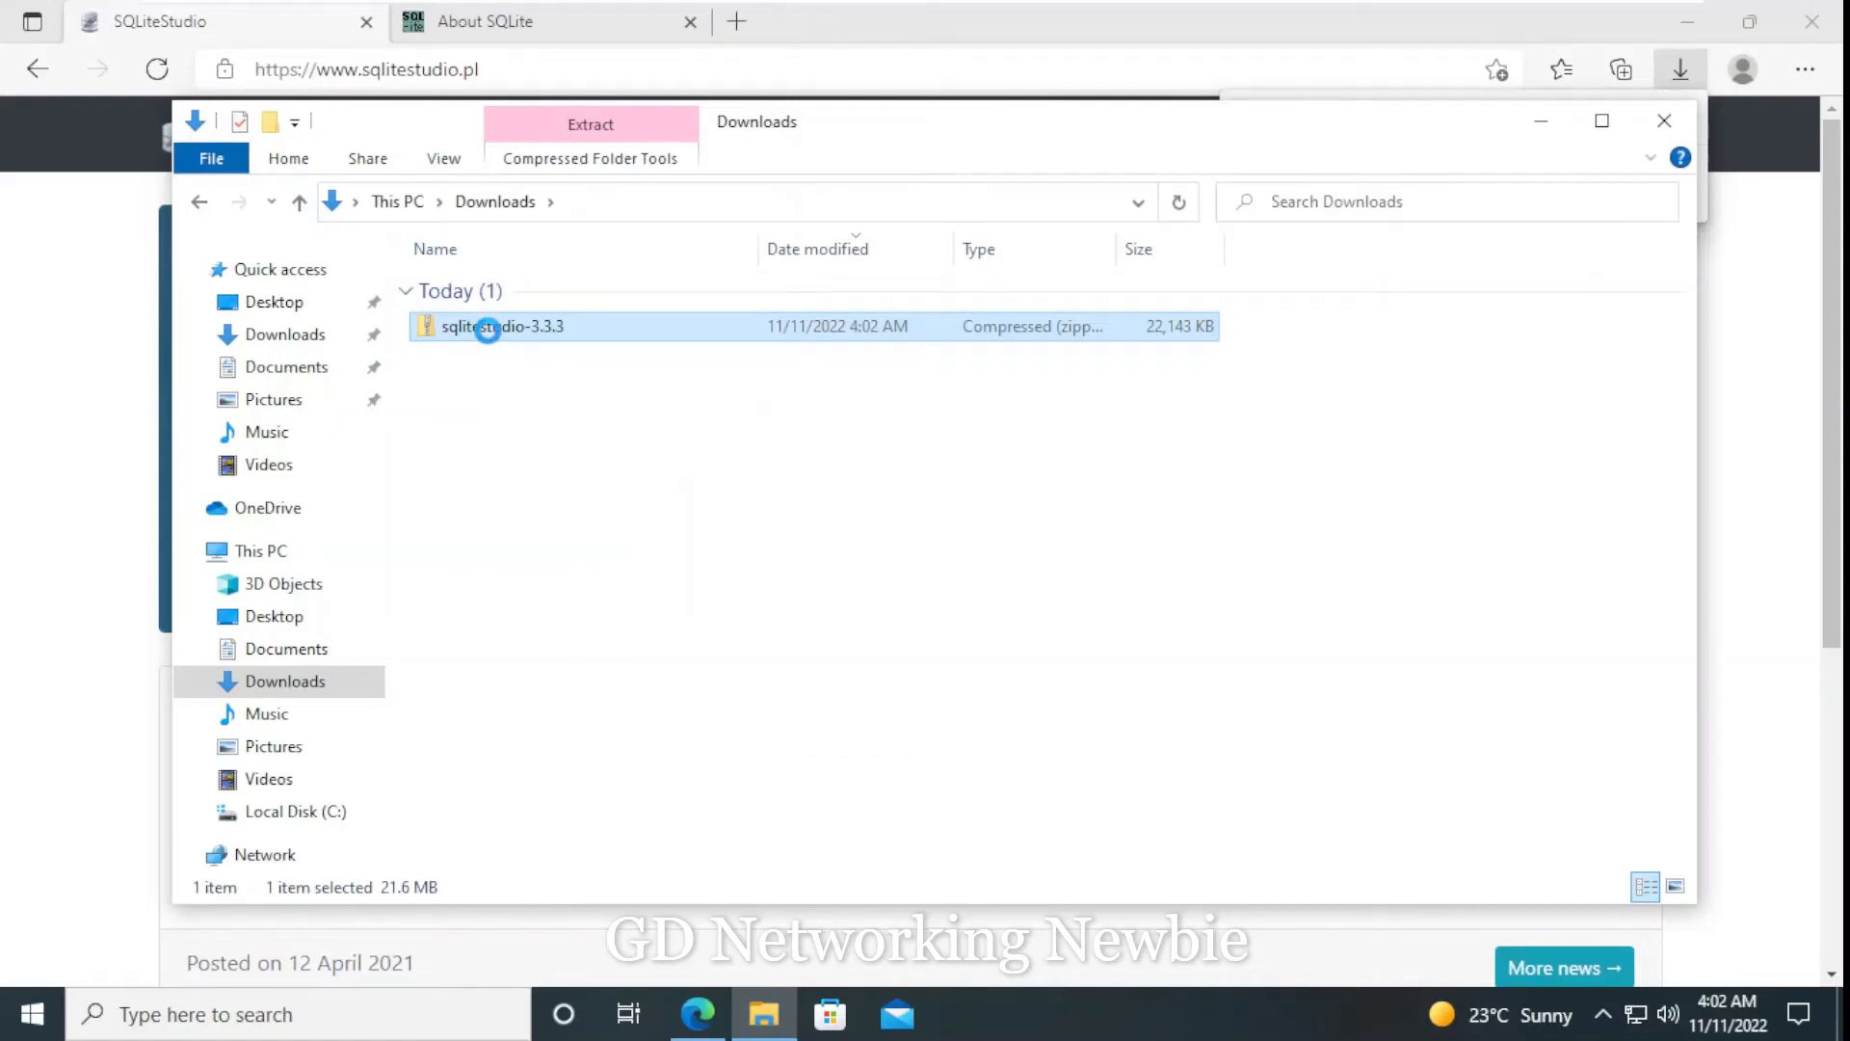
right_click(489, 330)
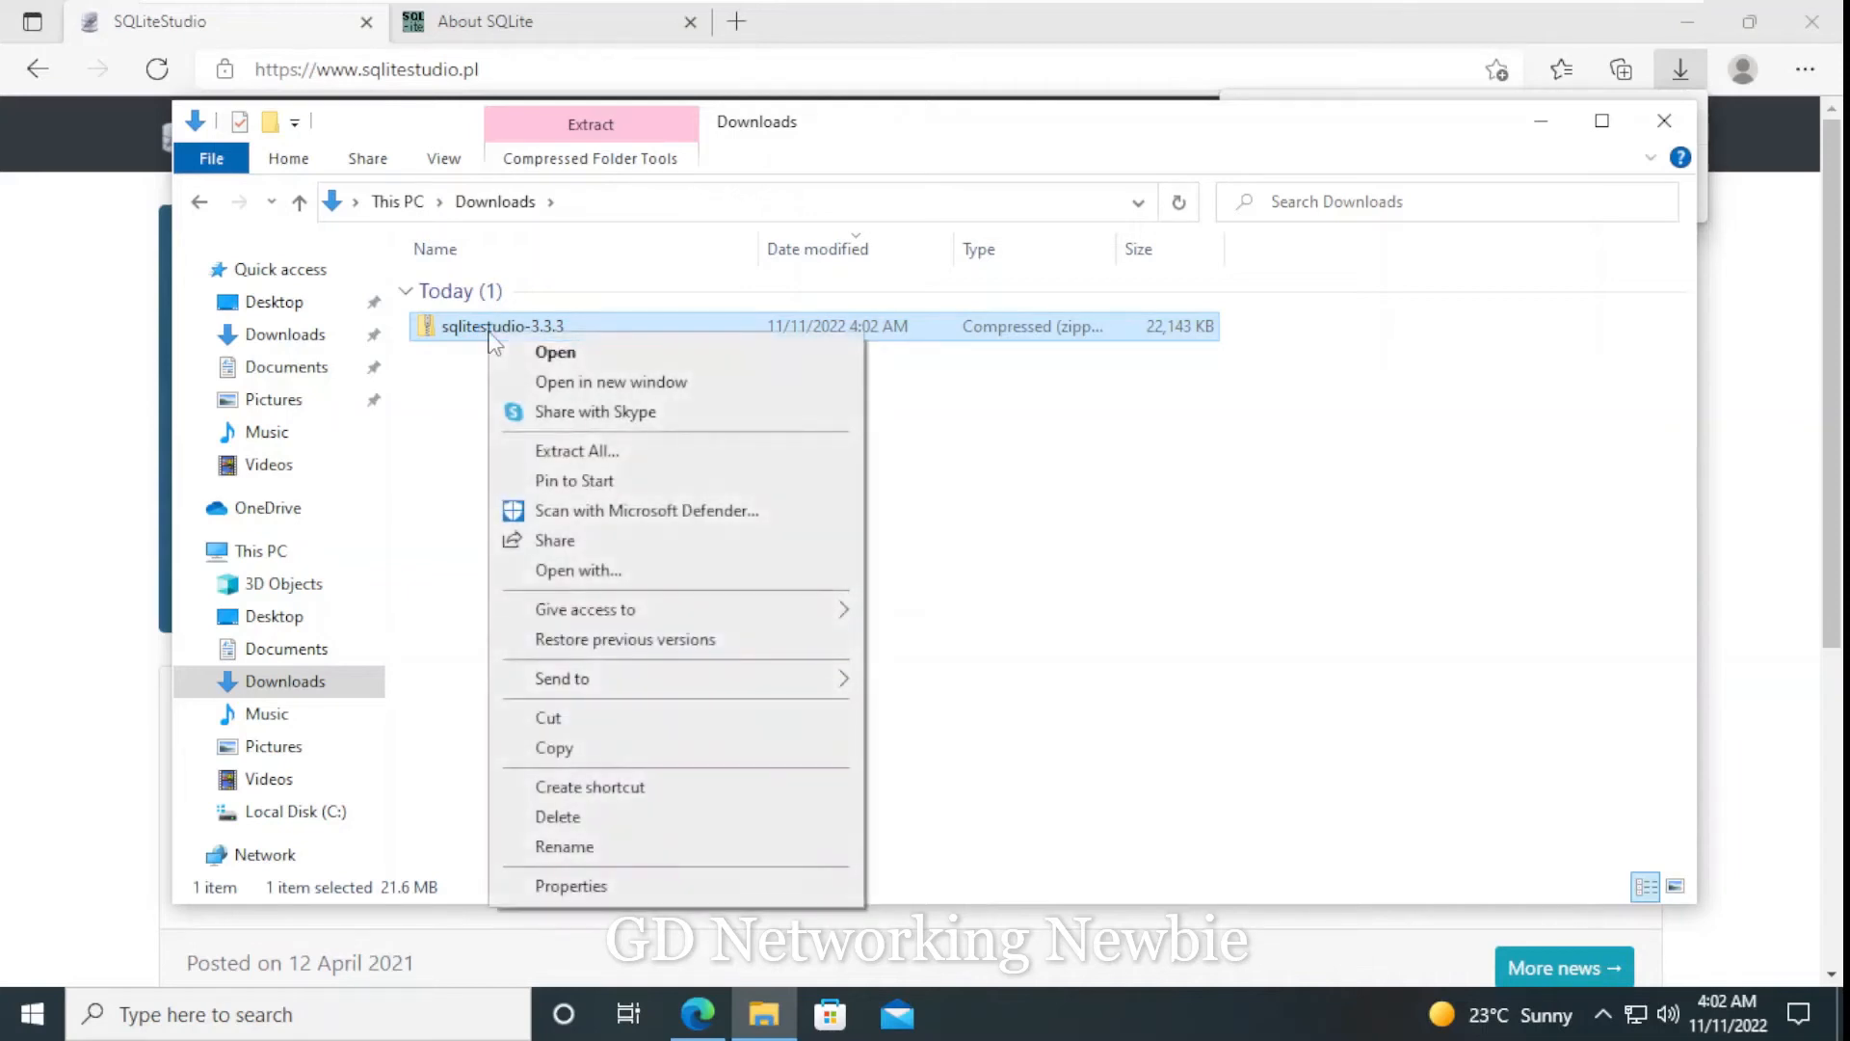
left_click(577, 450)
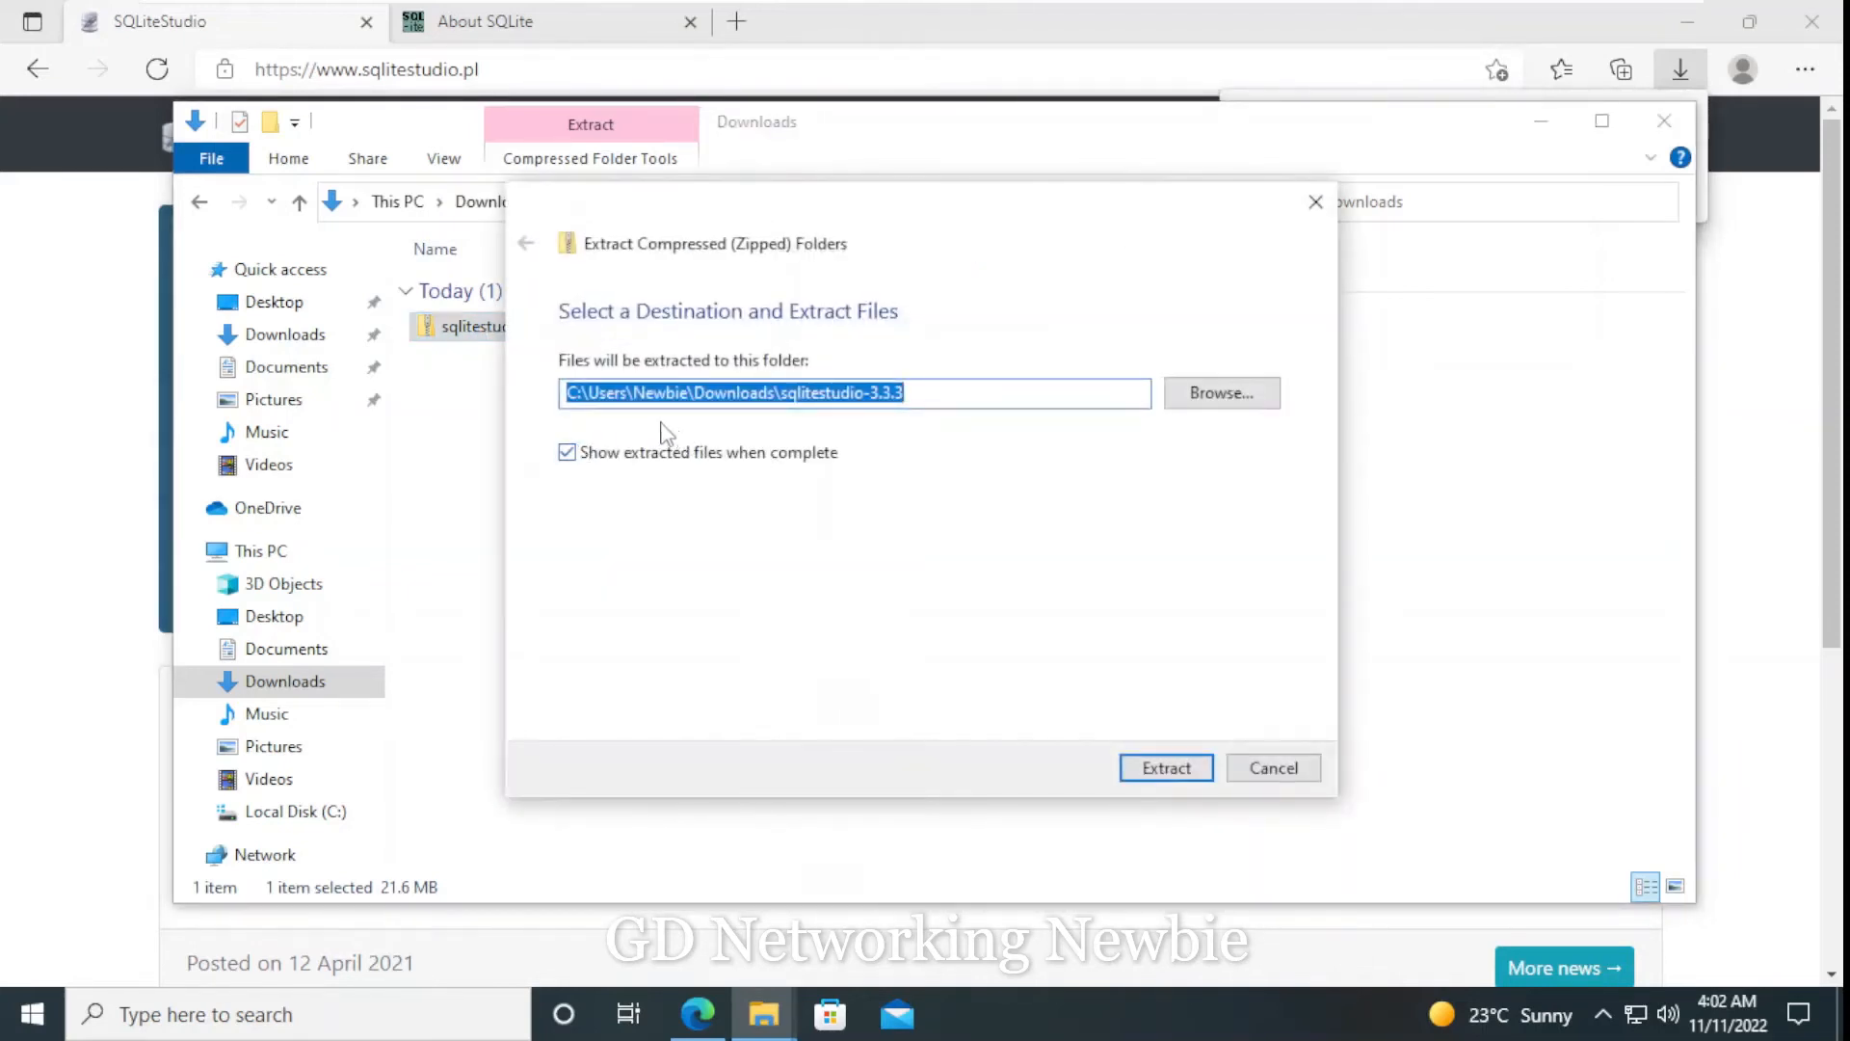
left_click(1166, 769)
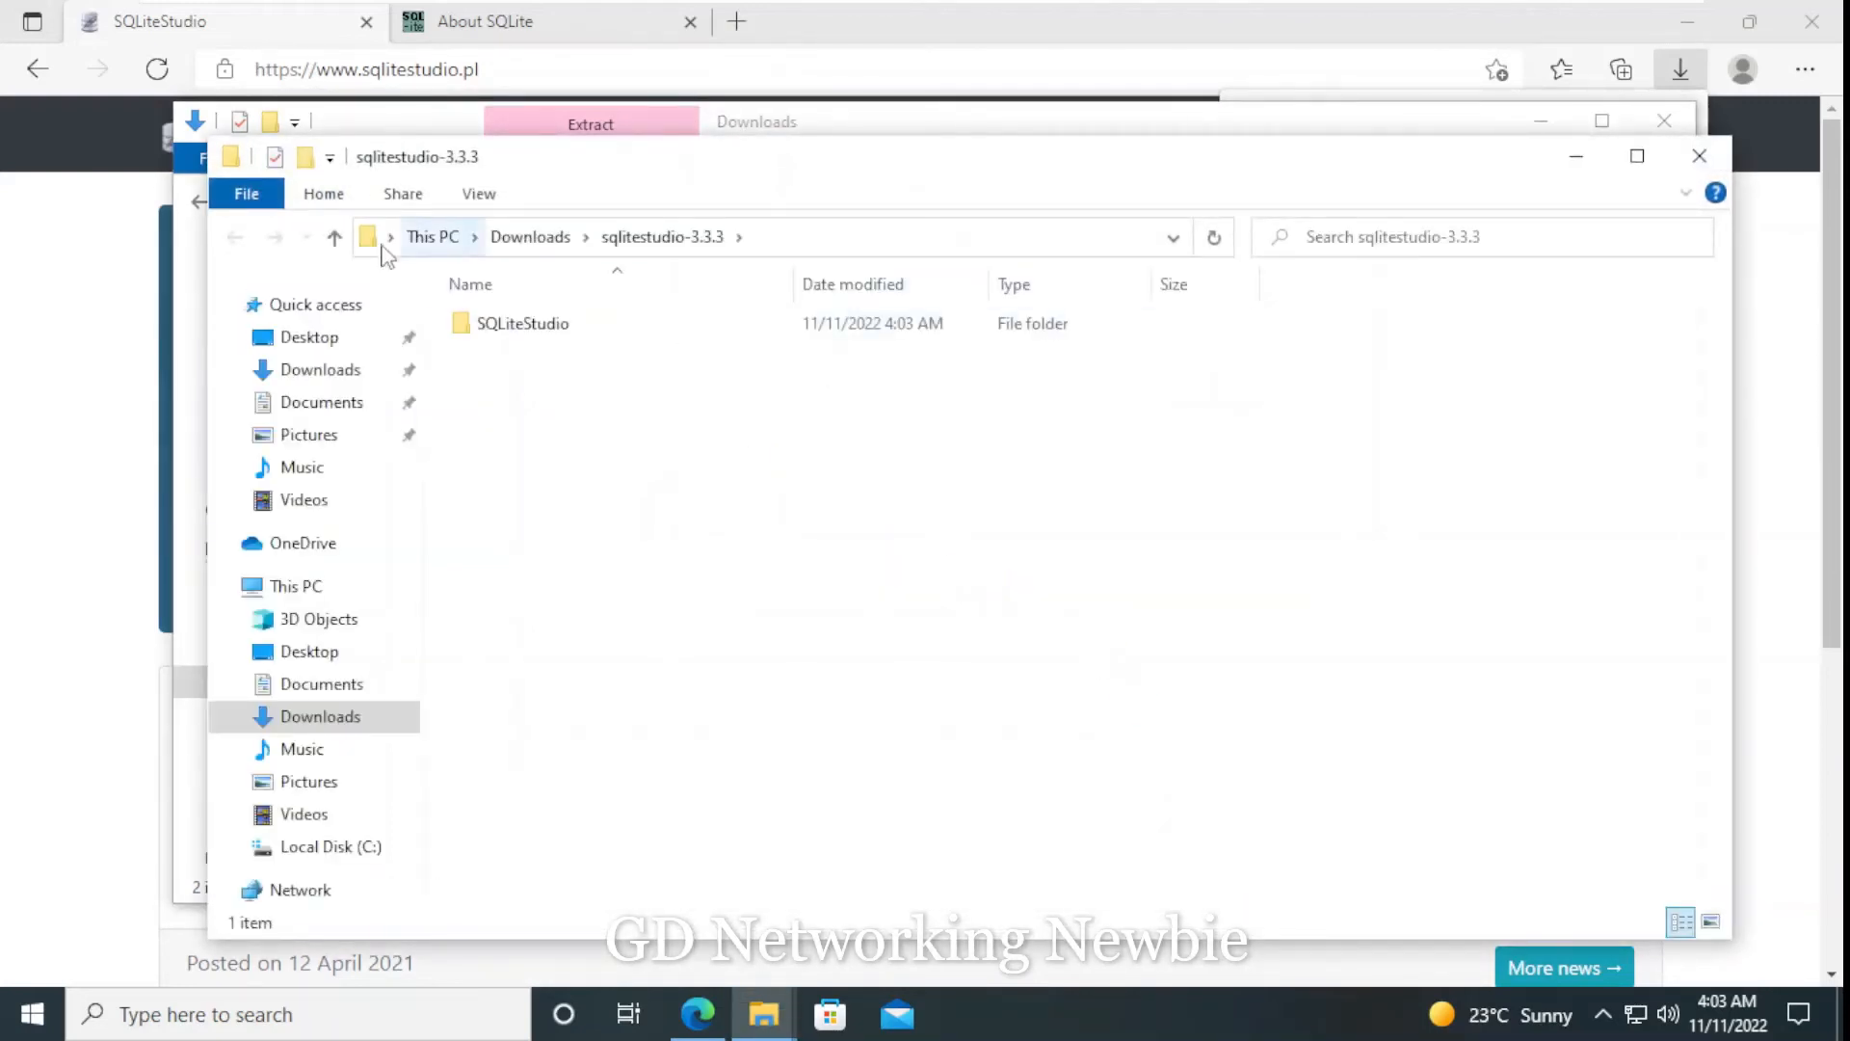
- Delete the sqlitestudio-3.3.3 zip archive from Downloads, keeping the extracted folder
left_click(334, 237)
left_click(517, 466)
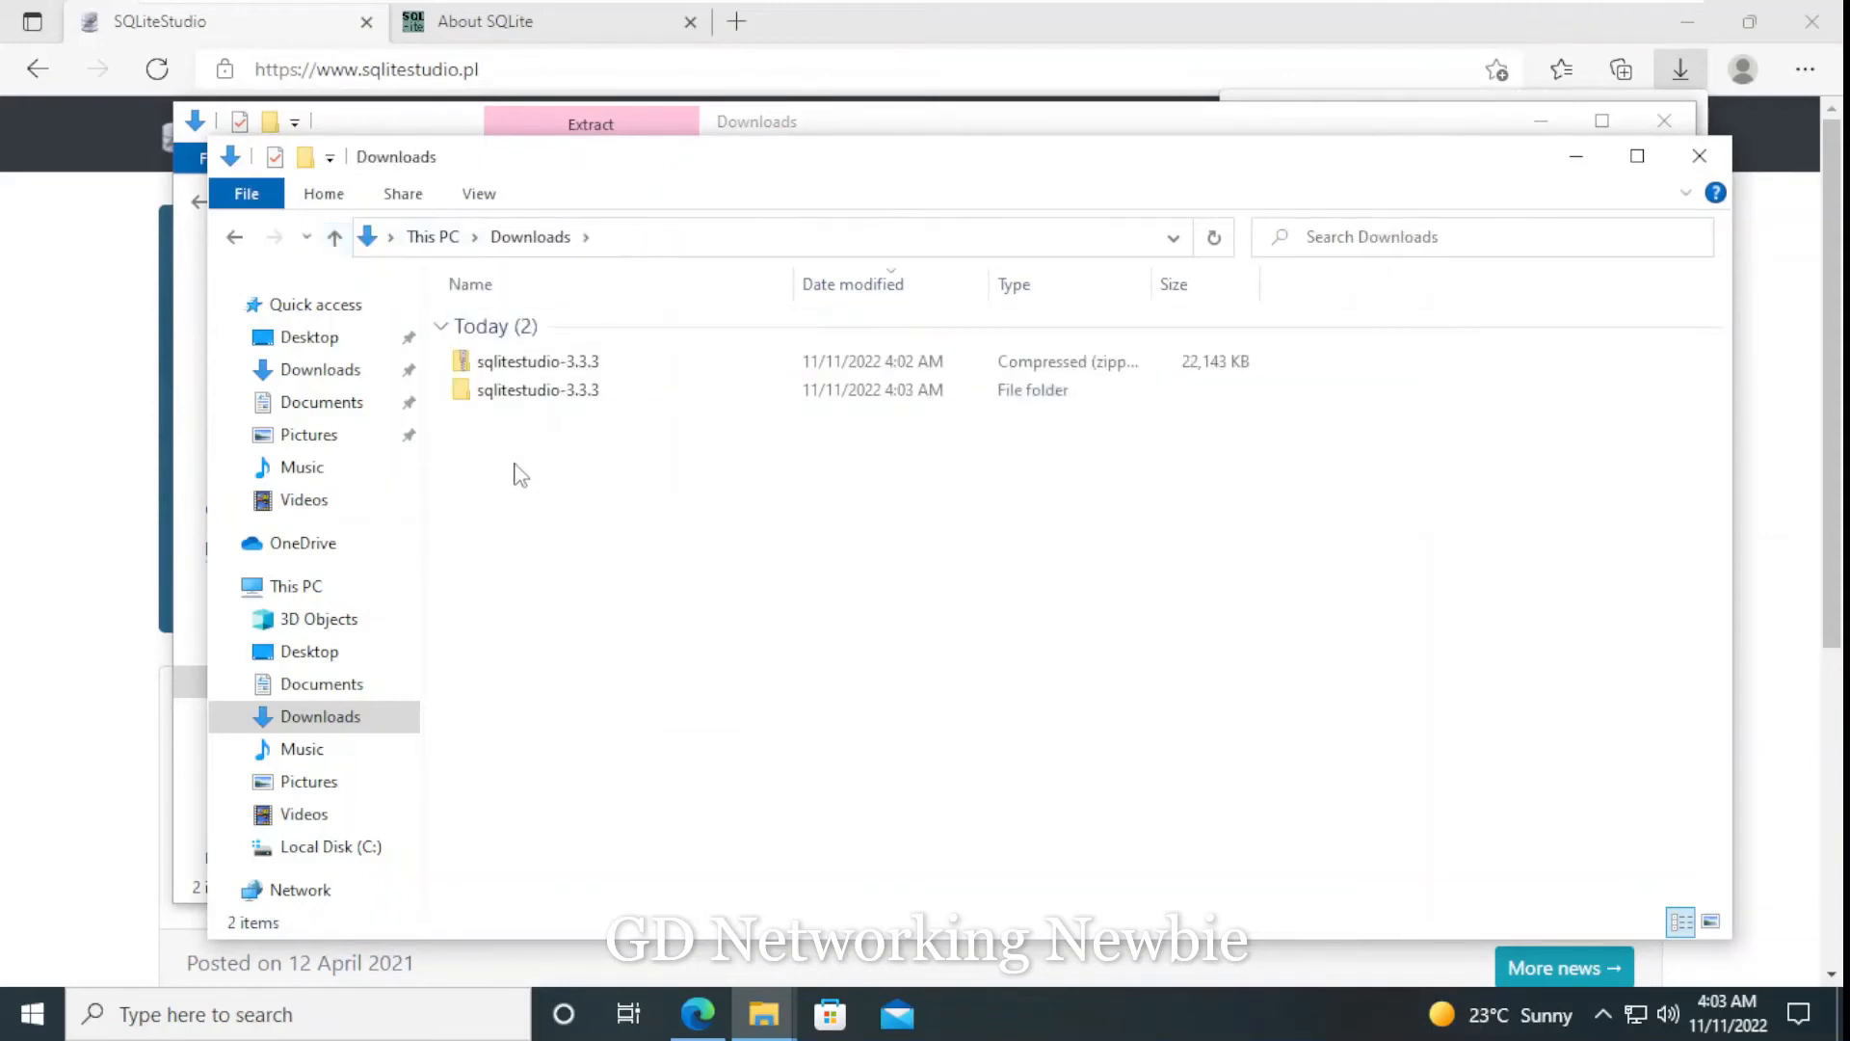
left_click(505, 370)
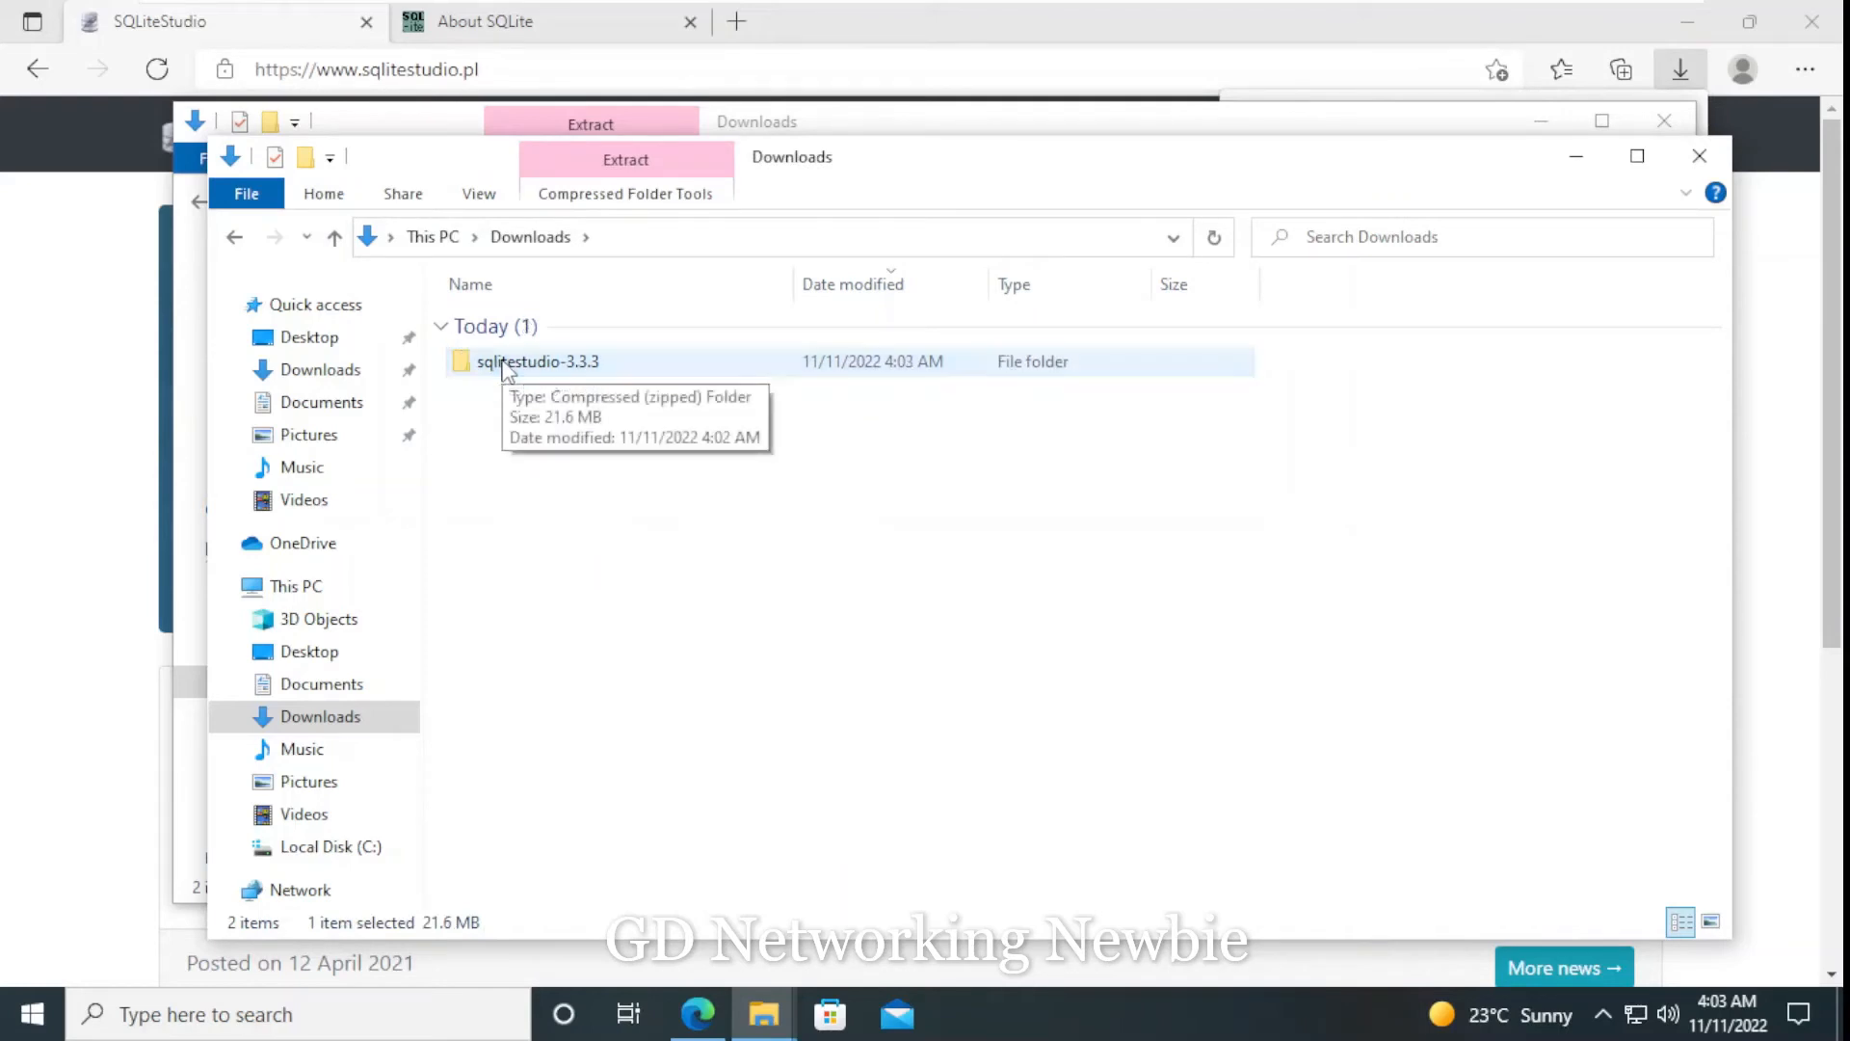
key("Delete")
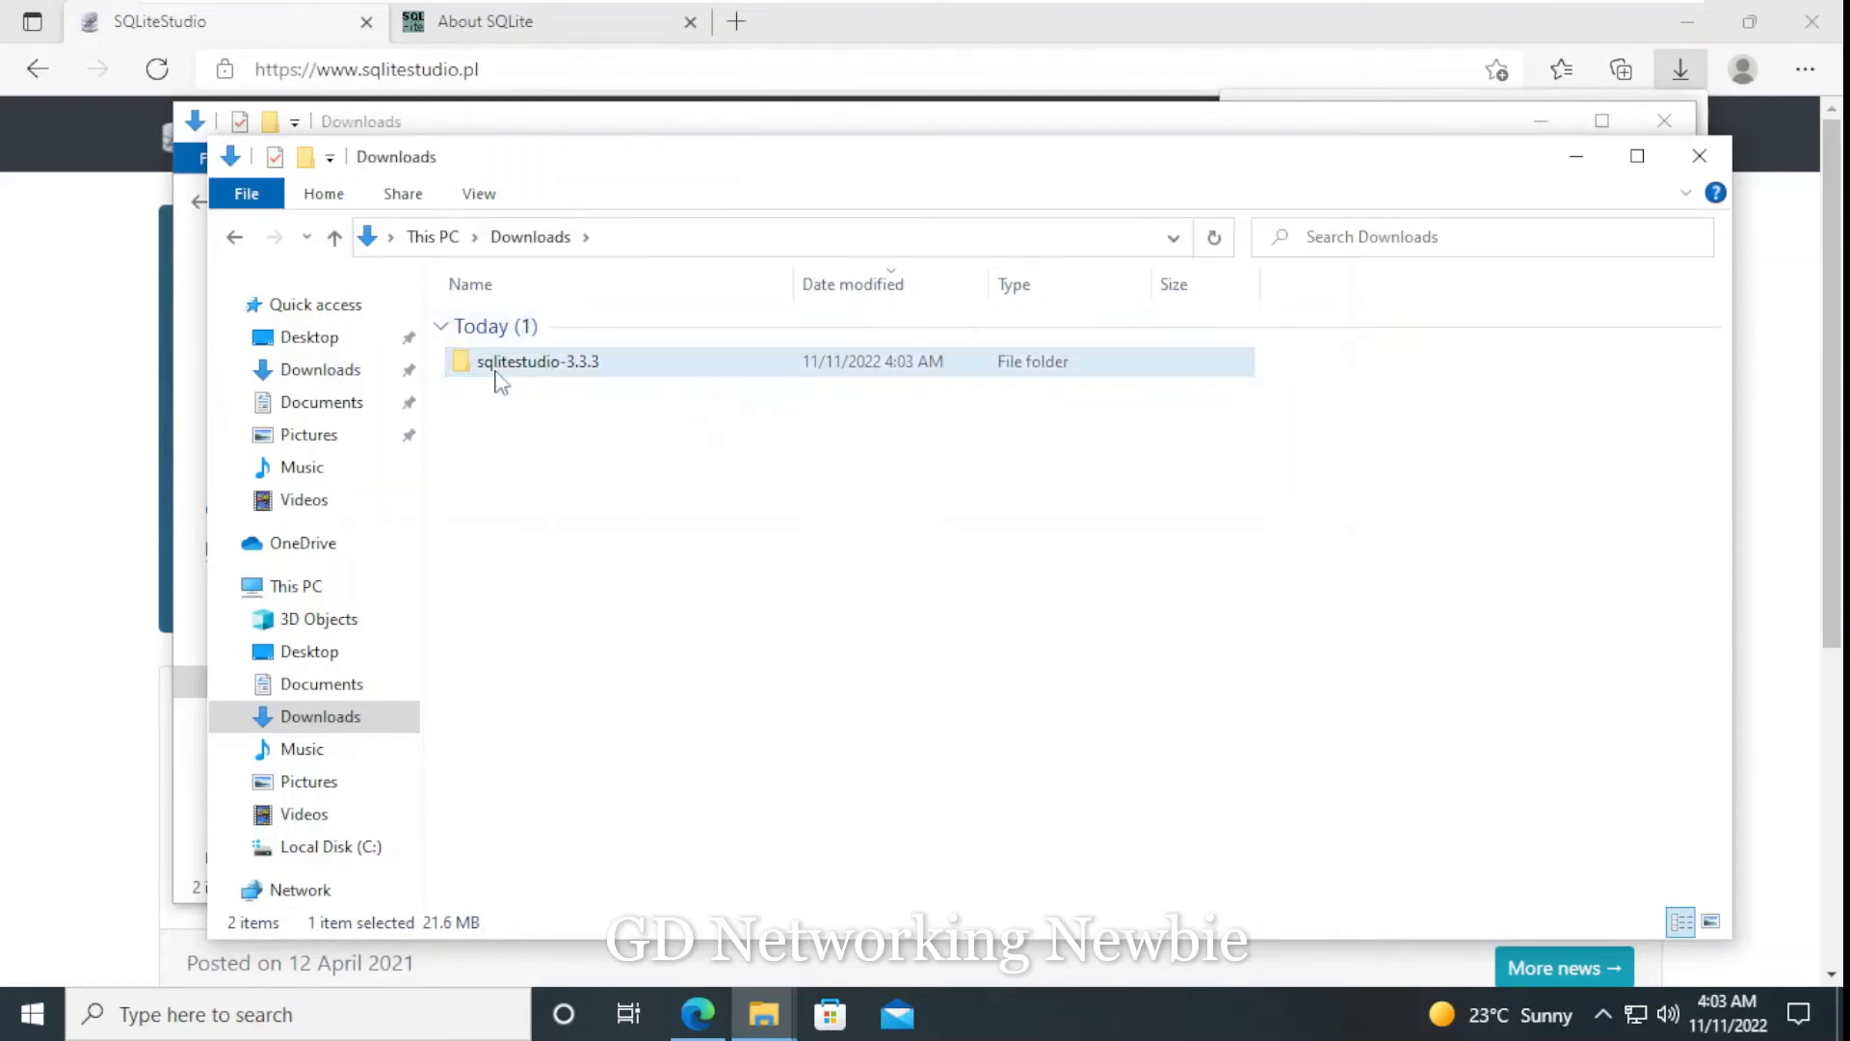
- Create a shortcut to the SQLiteStudio application inside the extracted SQLiteStudio folder
double_click(536, 366)
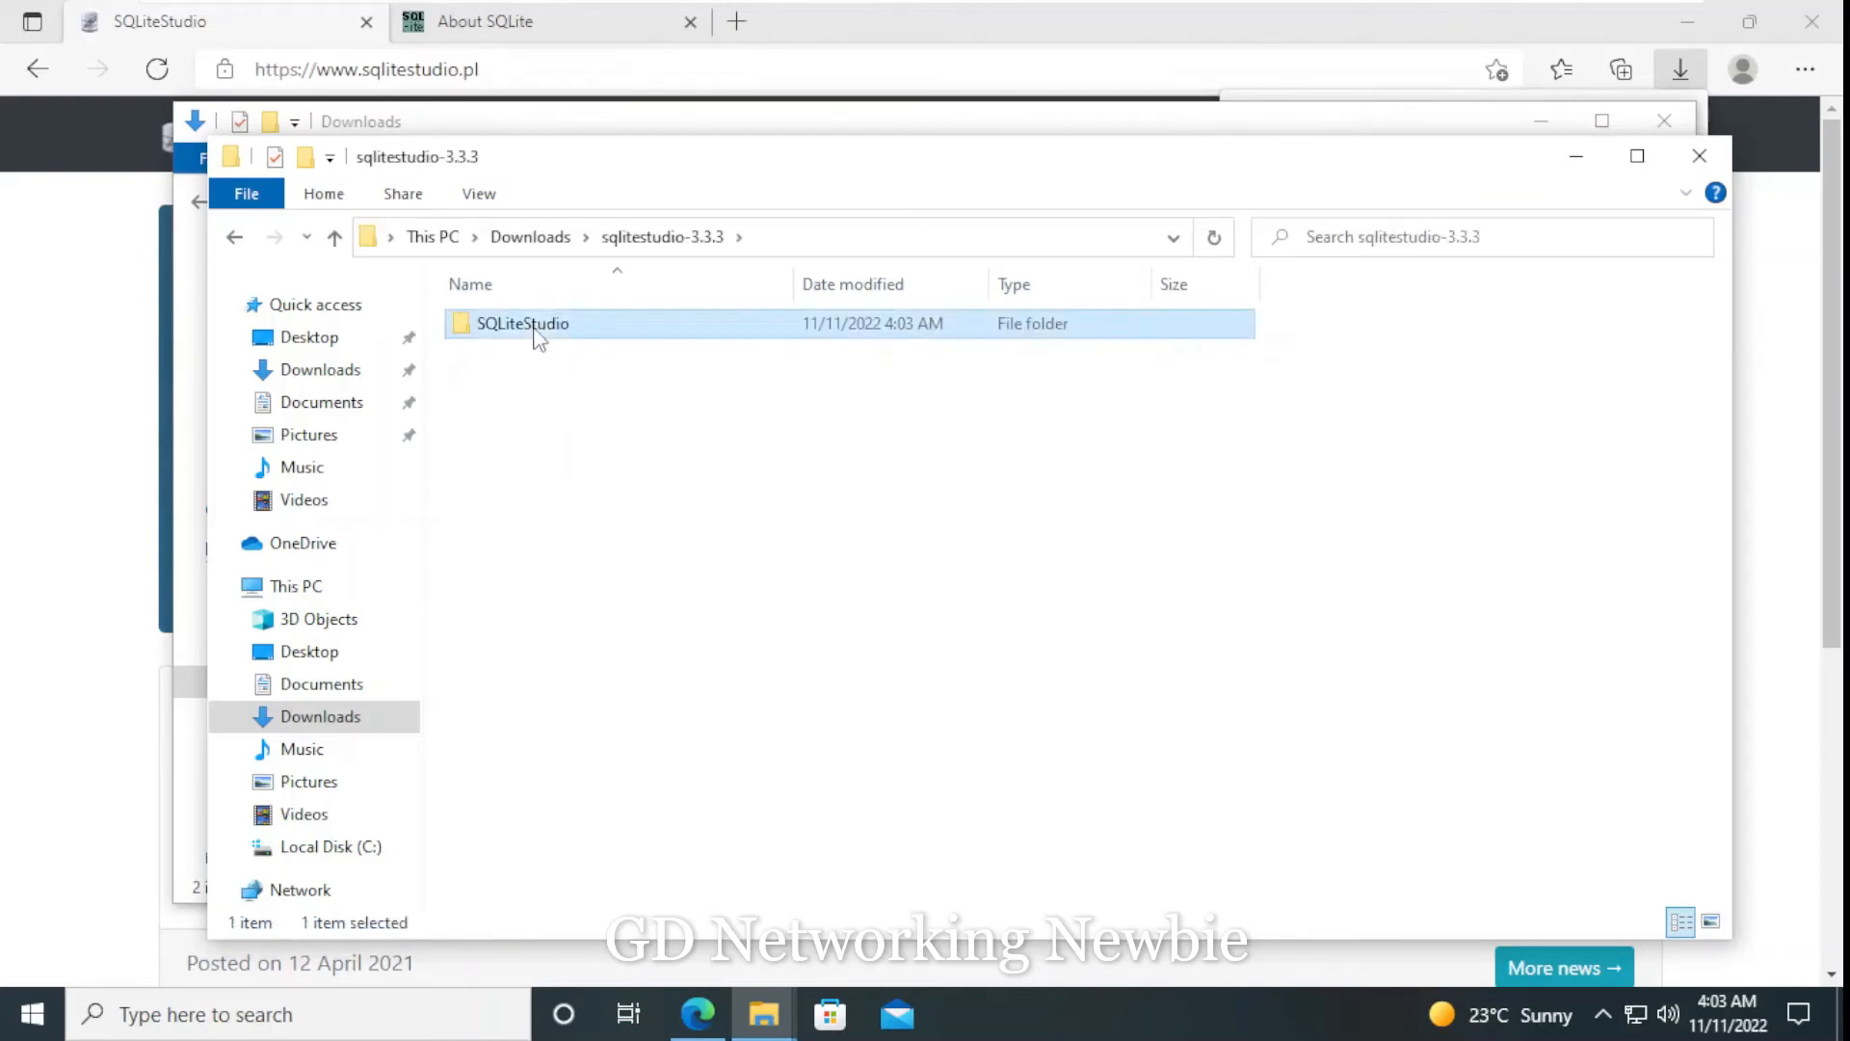
double_click(537, 328)
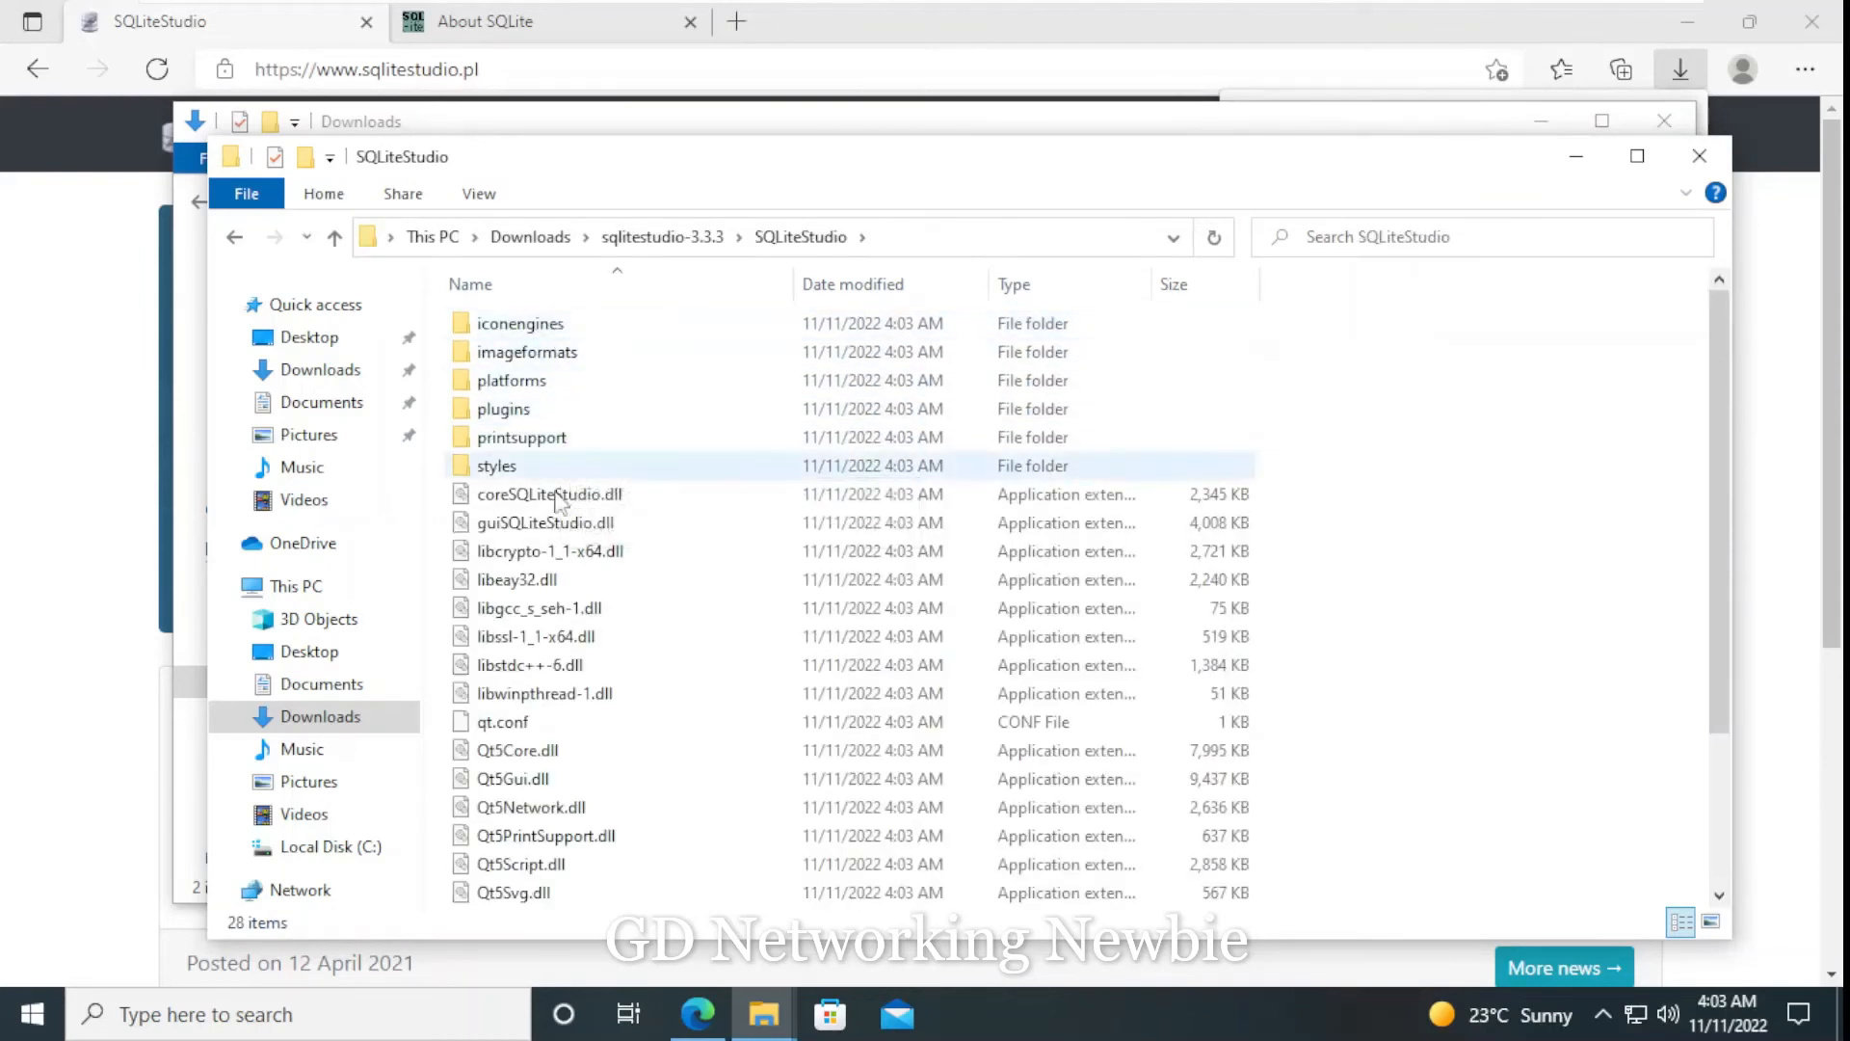
scroll(570, 528, "down", 3)
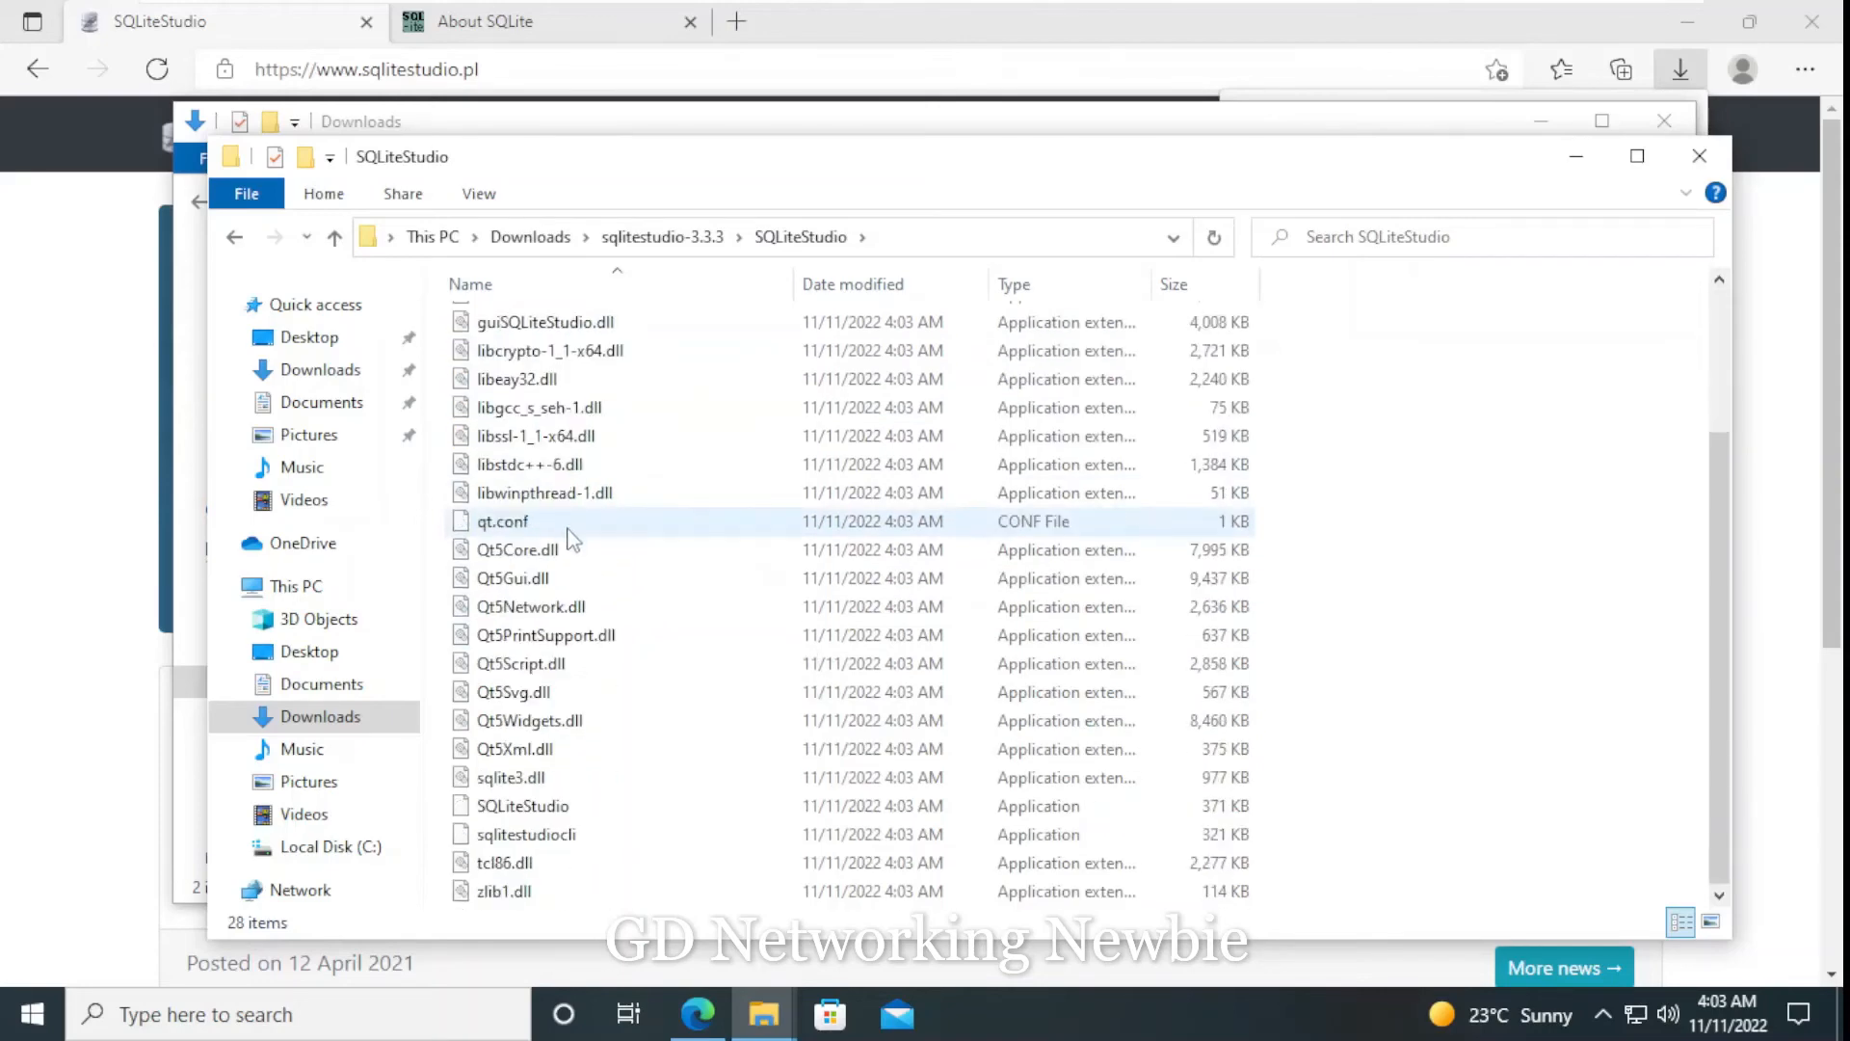
scroll(570, 533, "up", 3)
scroll(575, 494, "down", 3)
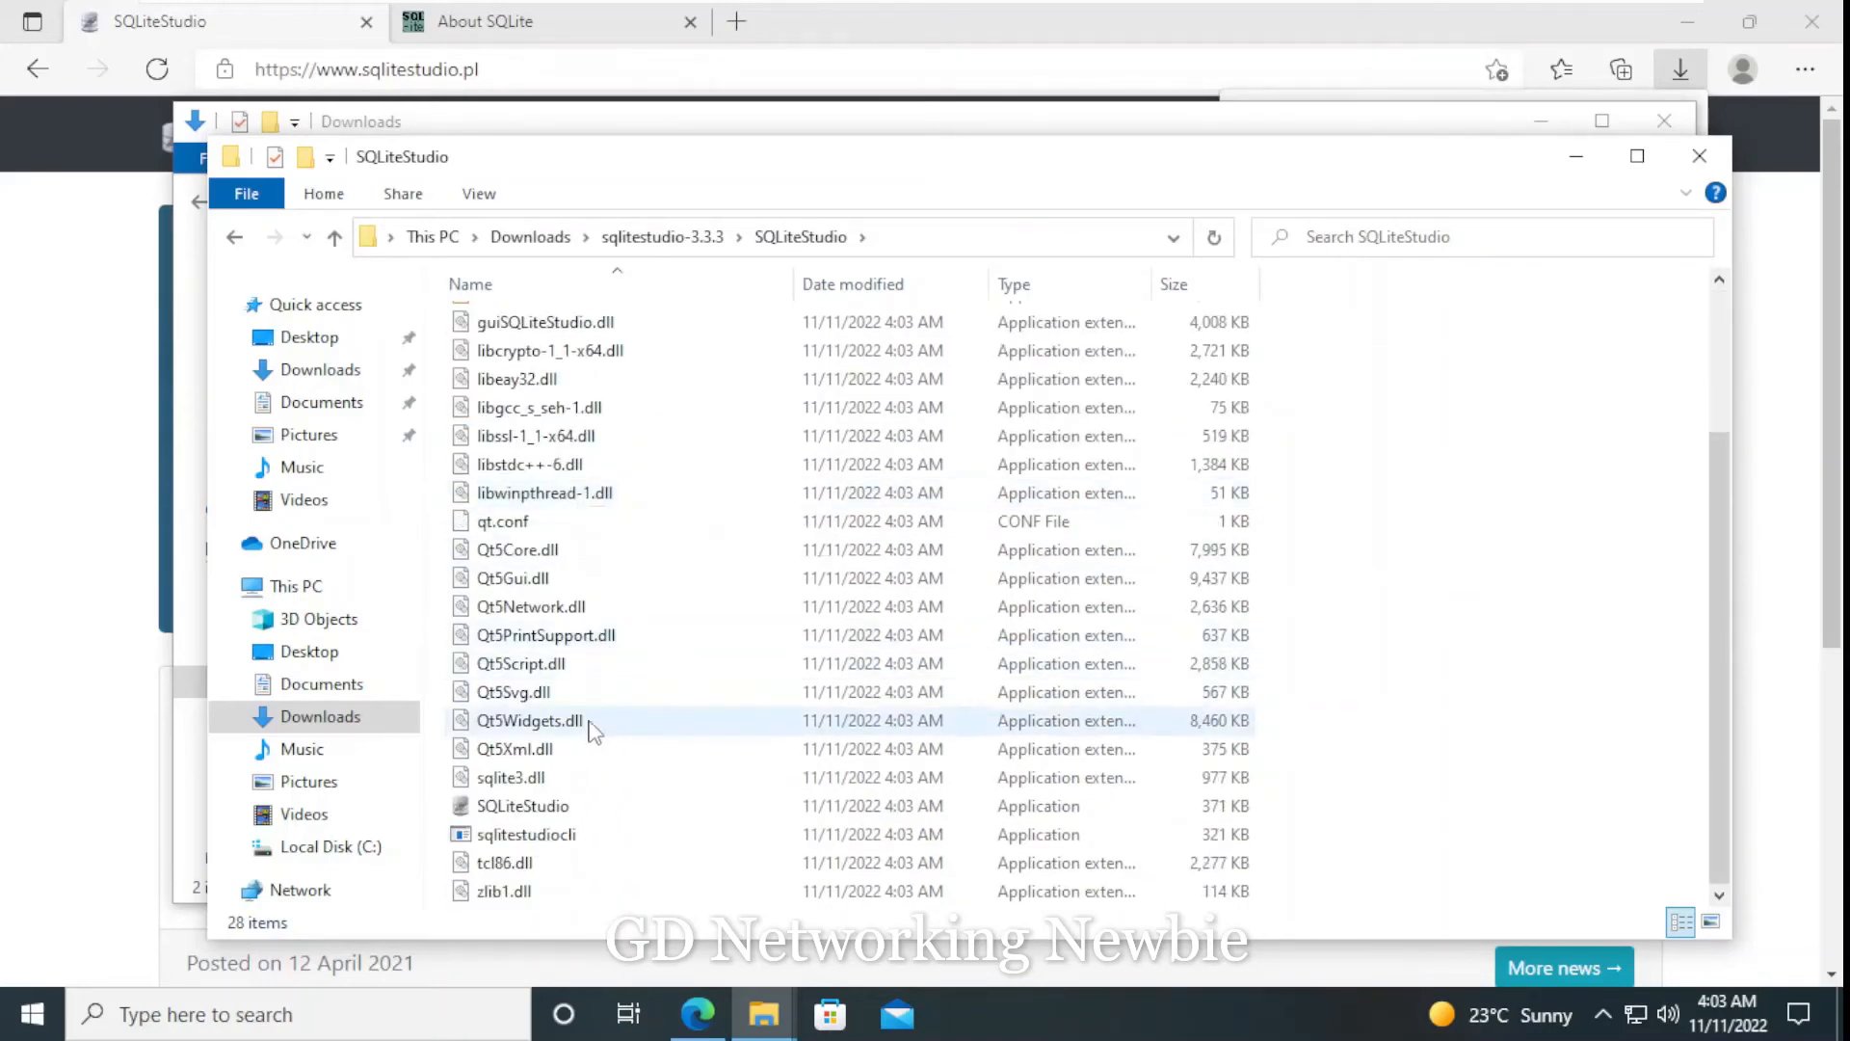
left_click(551, 820)
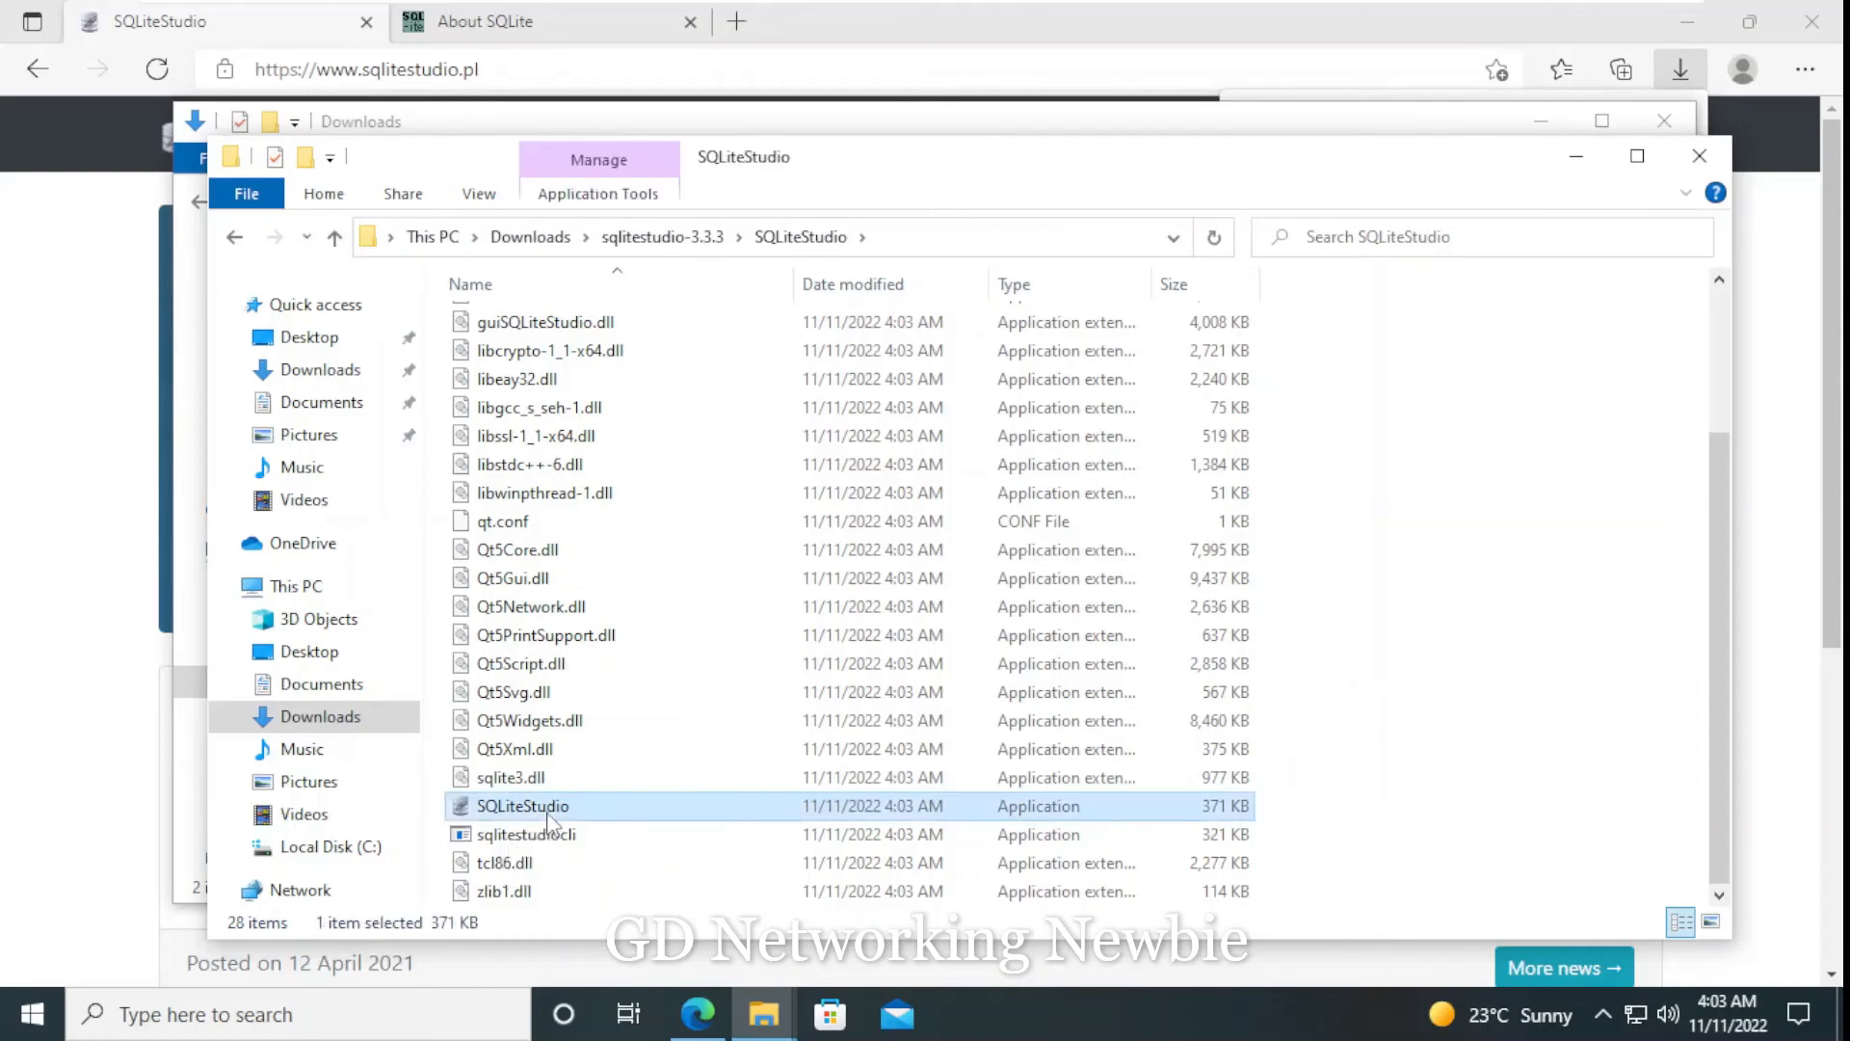
double_click(546, 811)
right_click(546, 811)
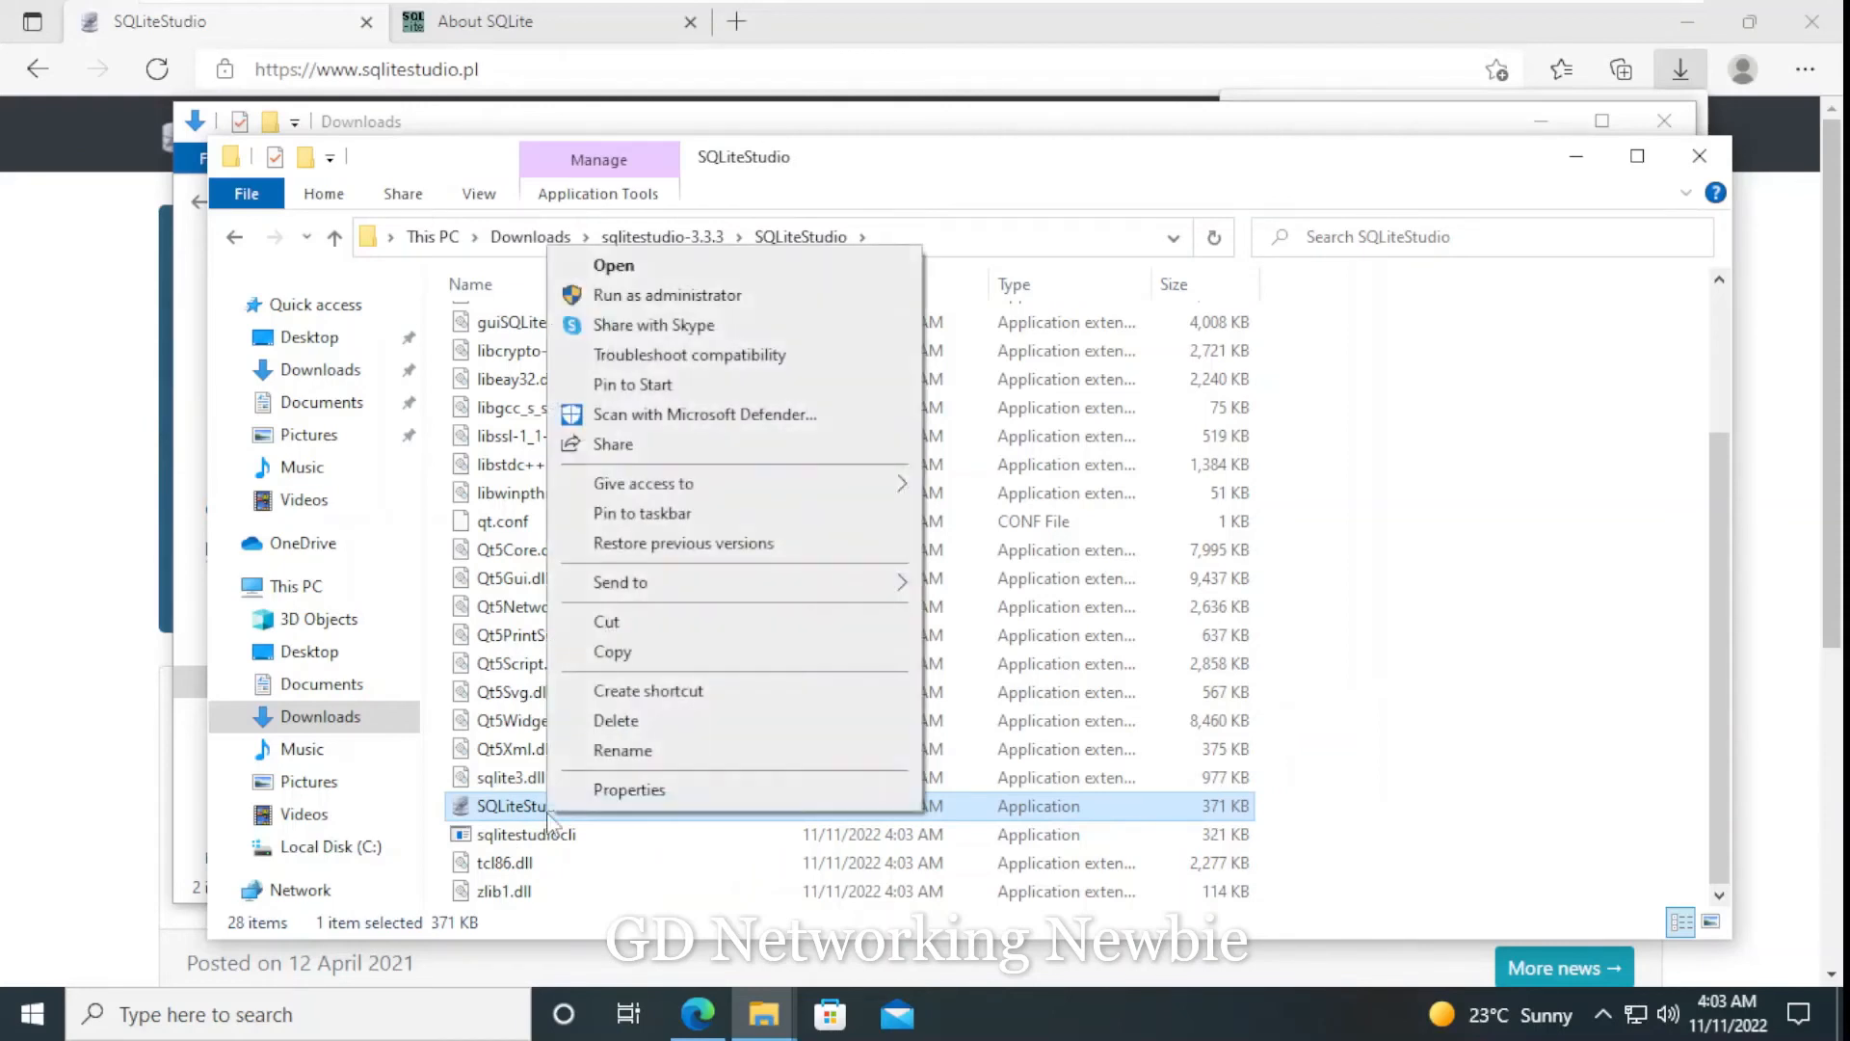
left_click(636, 691)
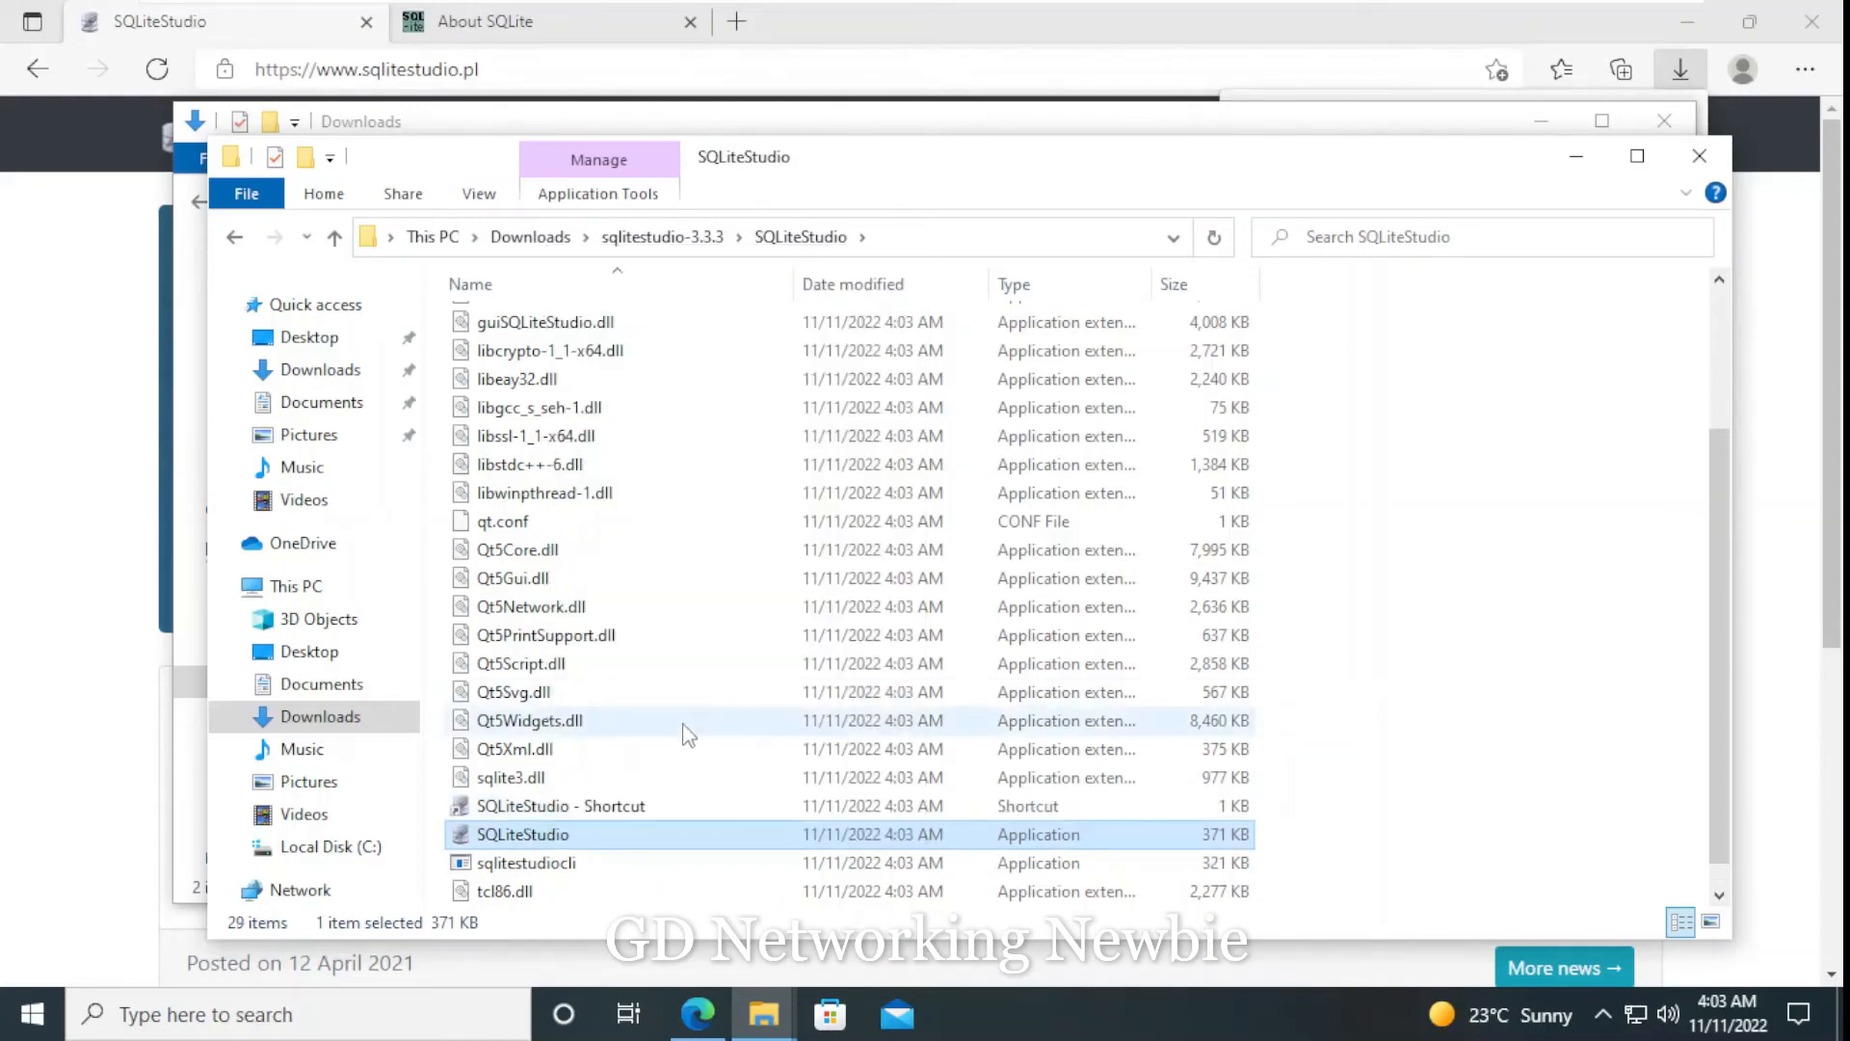
- Transfer the SQLiteStudio shortcut from the extracted folder to the desktop, minimizing the open windows
scroll(689, 735, "down", 1)
left_click(599, 786)
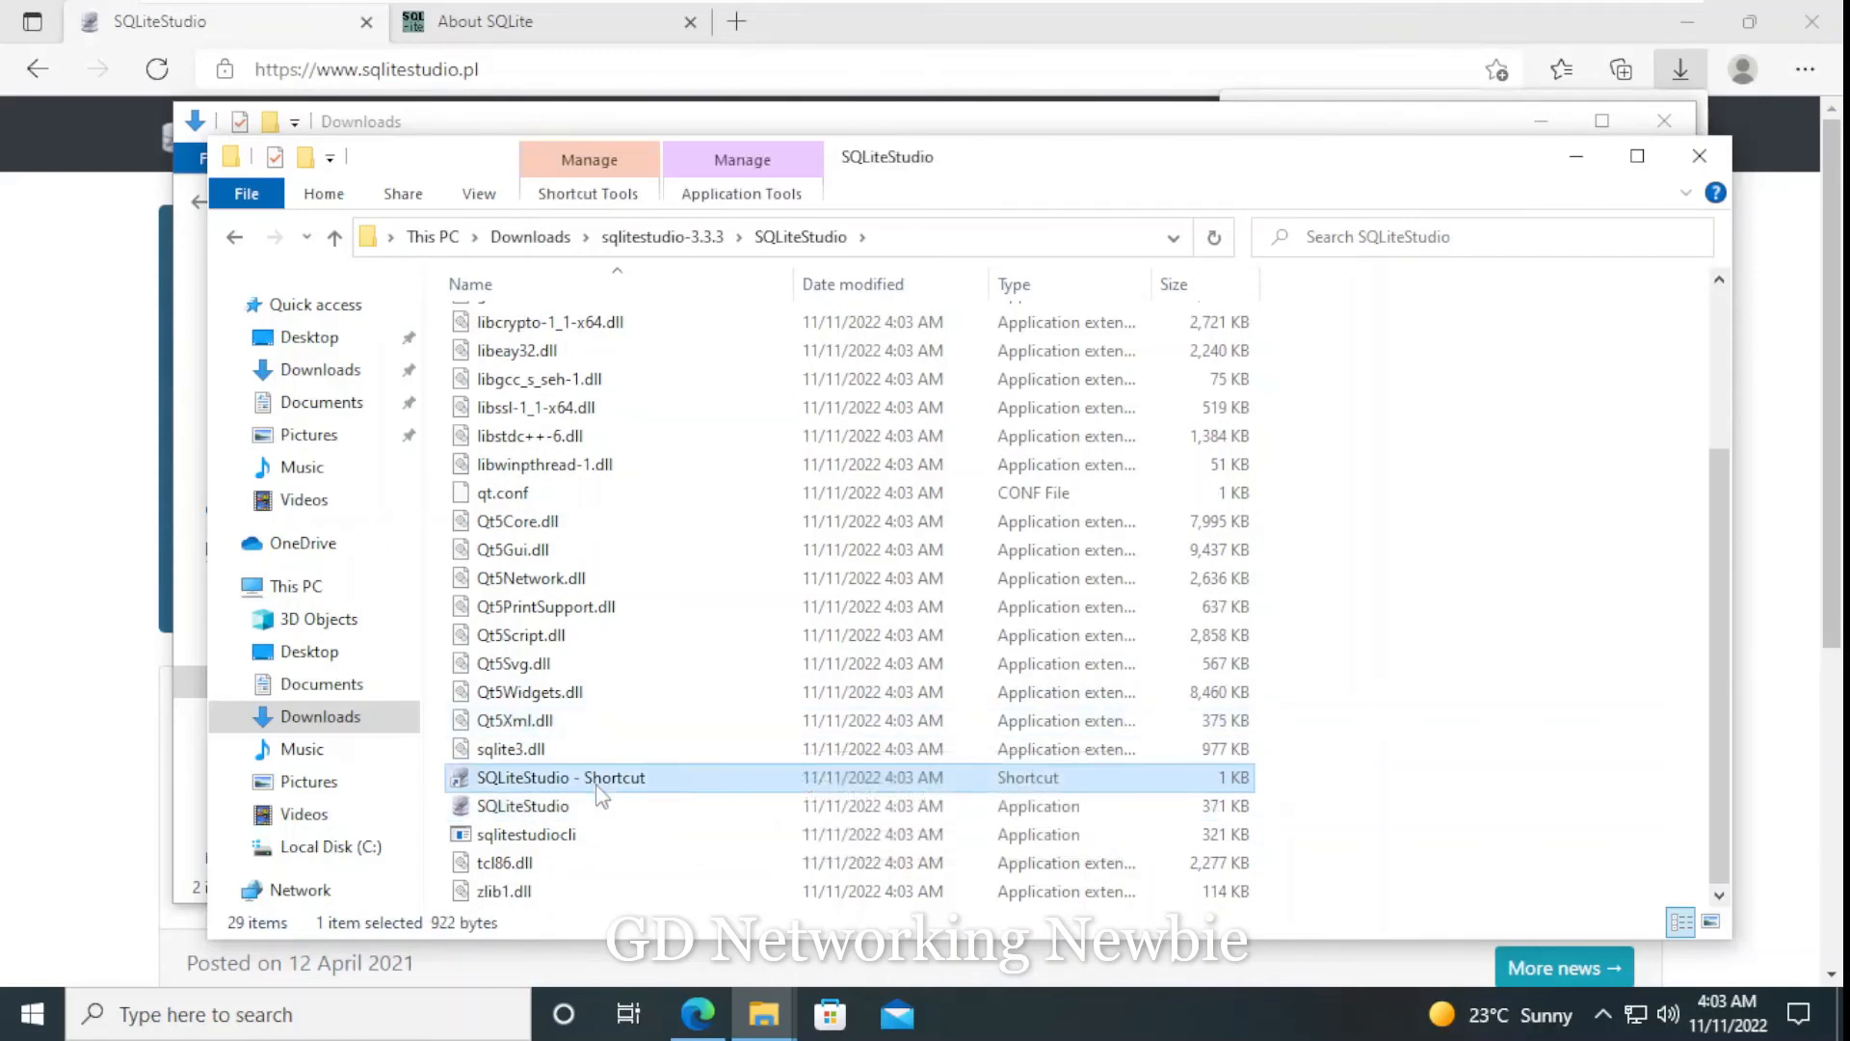
left_click(1575, 157)
left_click(1550, 133)
left_click(1726, 405)
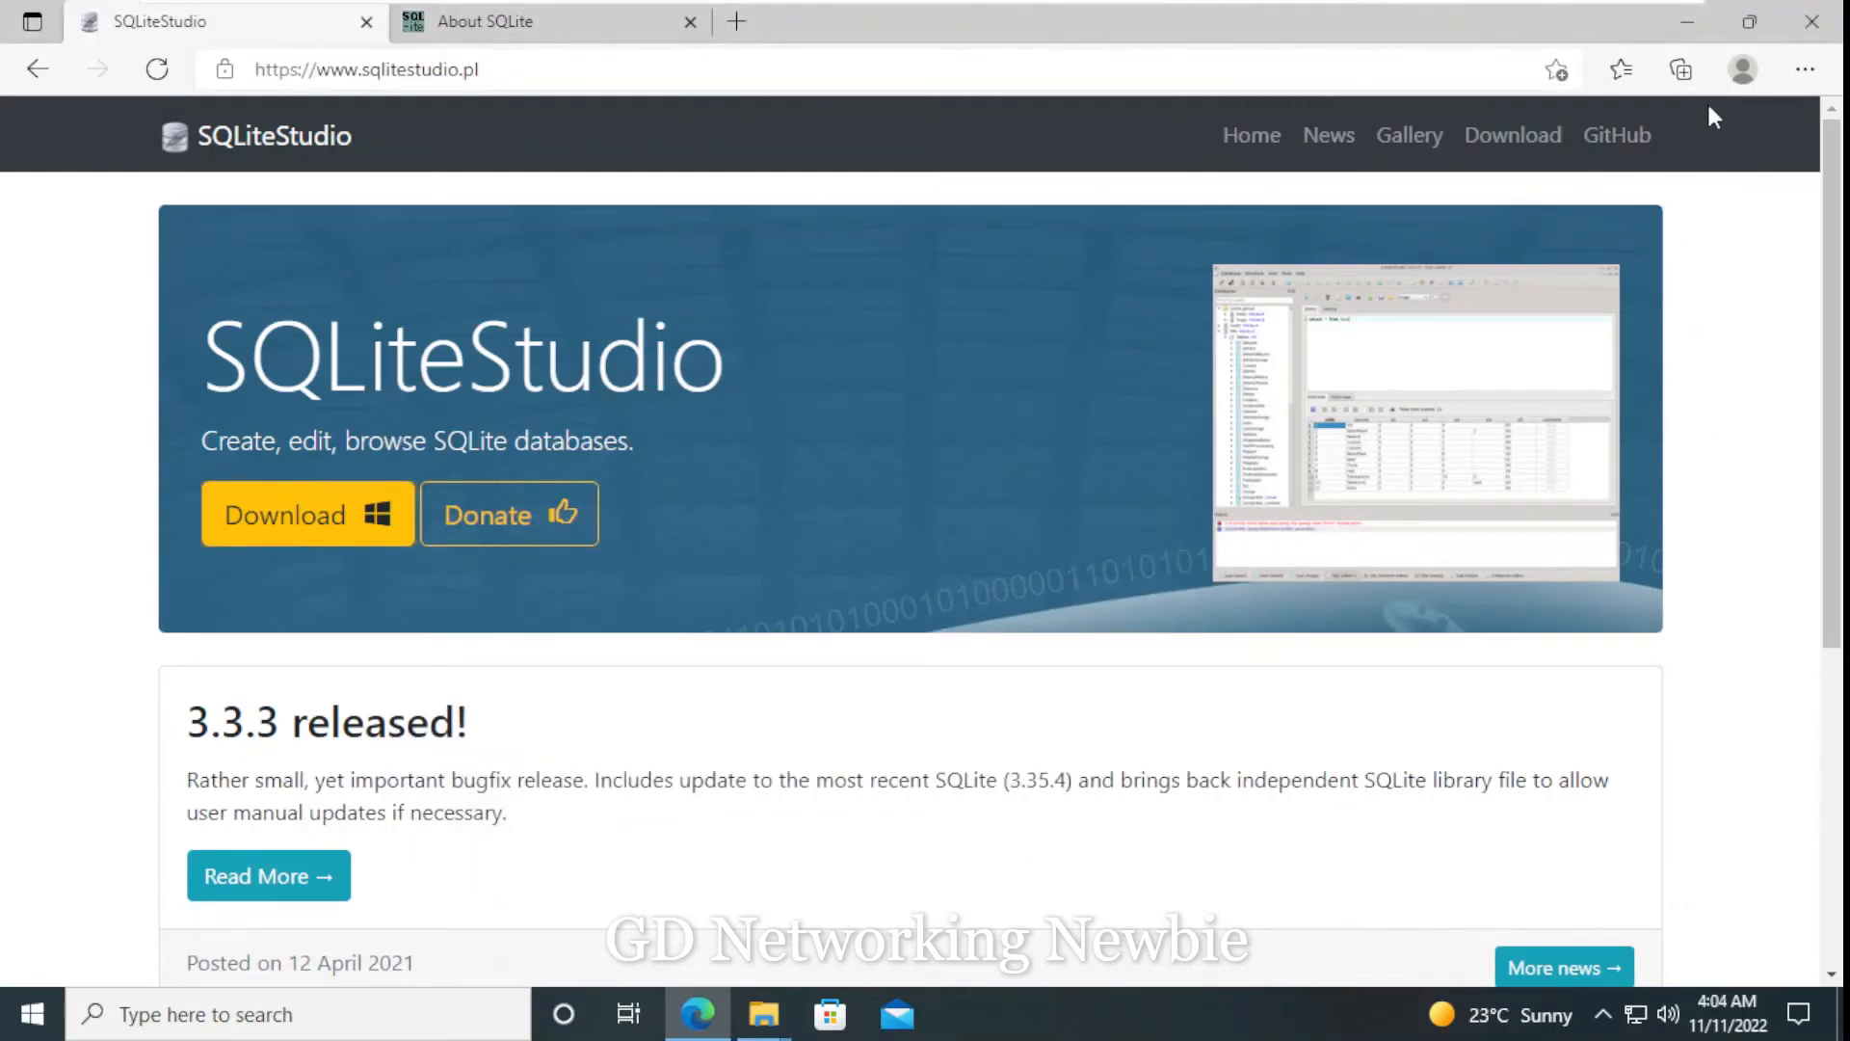
left_click(1687, 21)
right_click(568, 271)
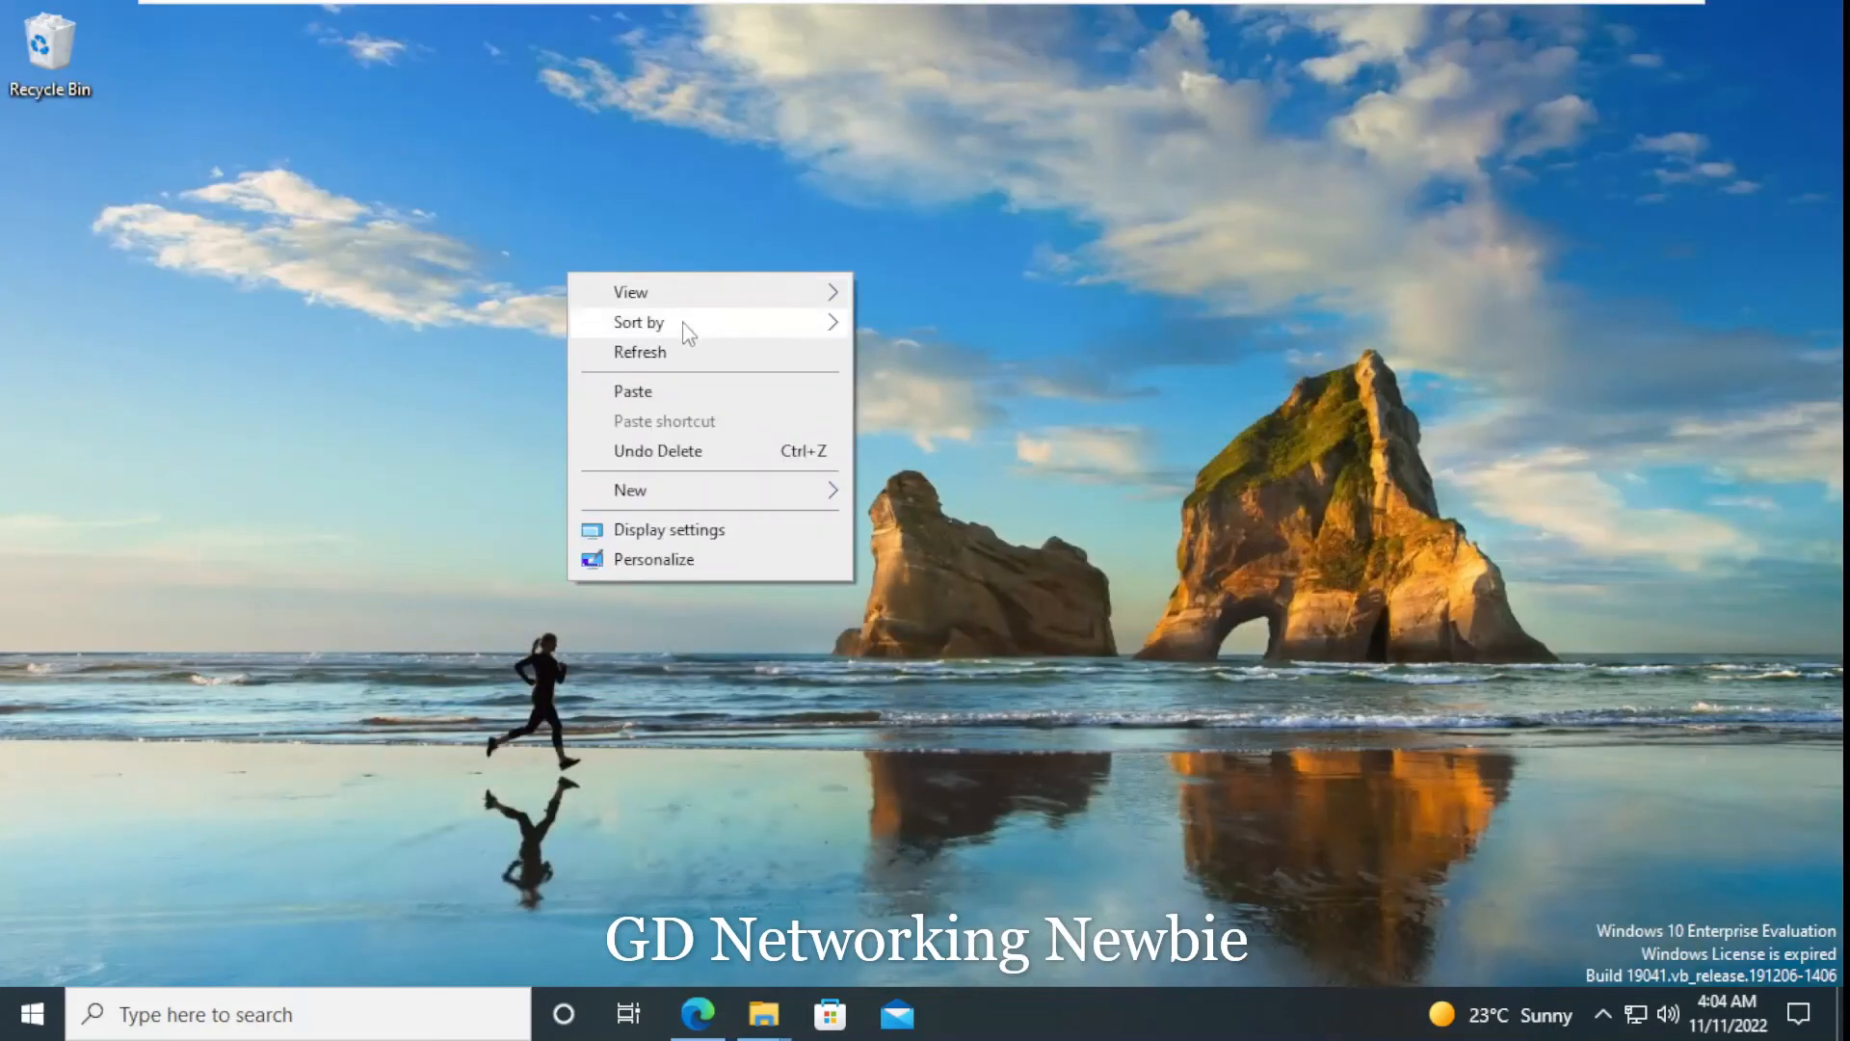
left_click(712, 389)
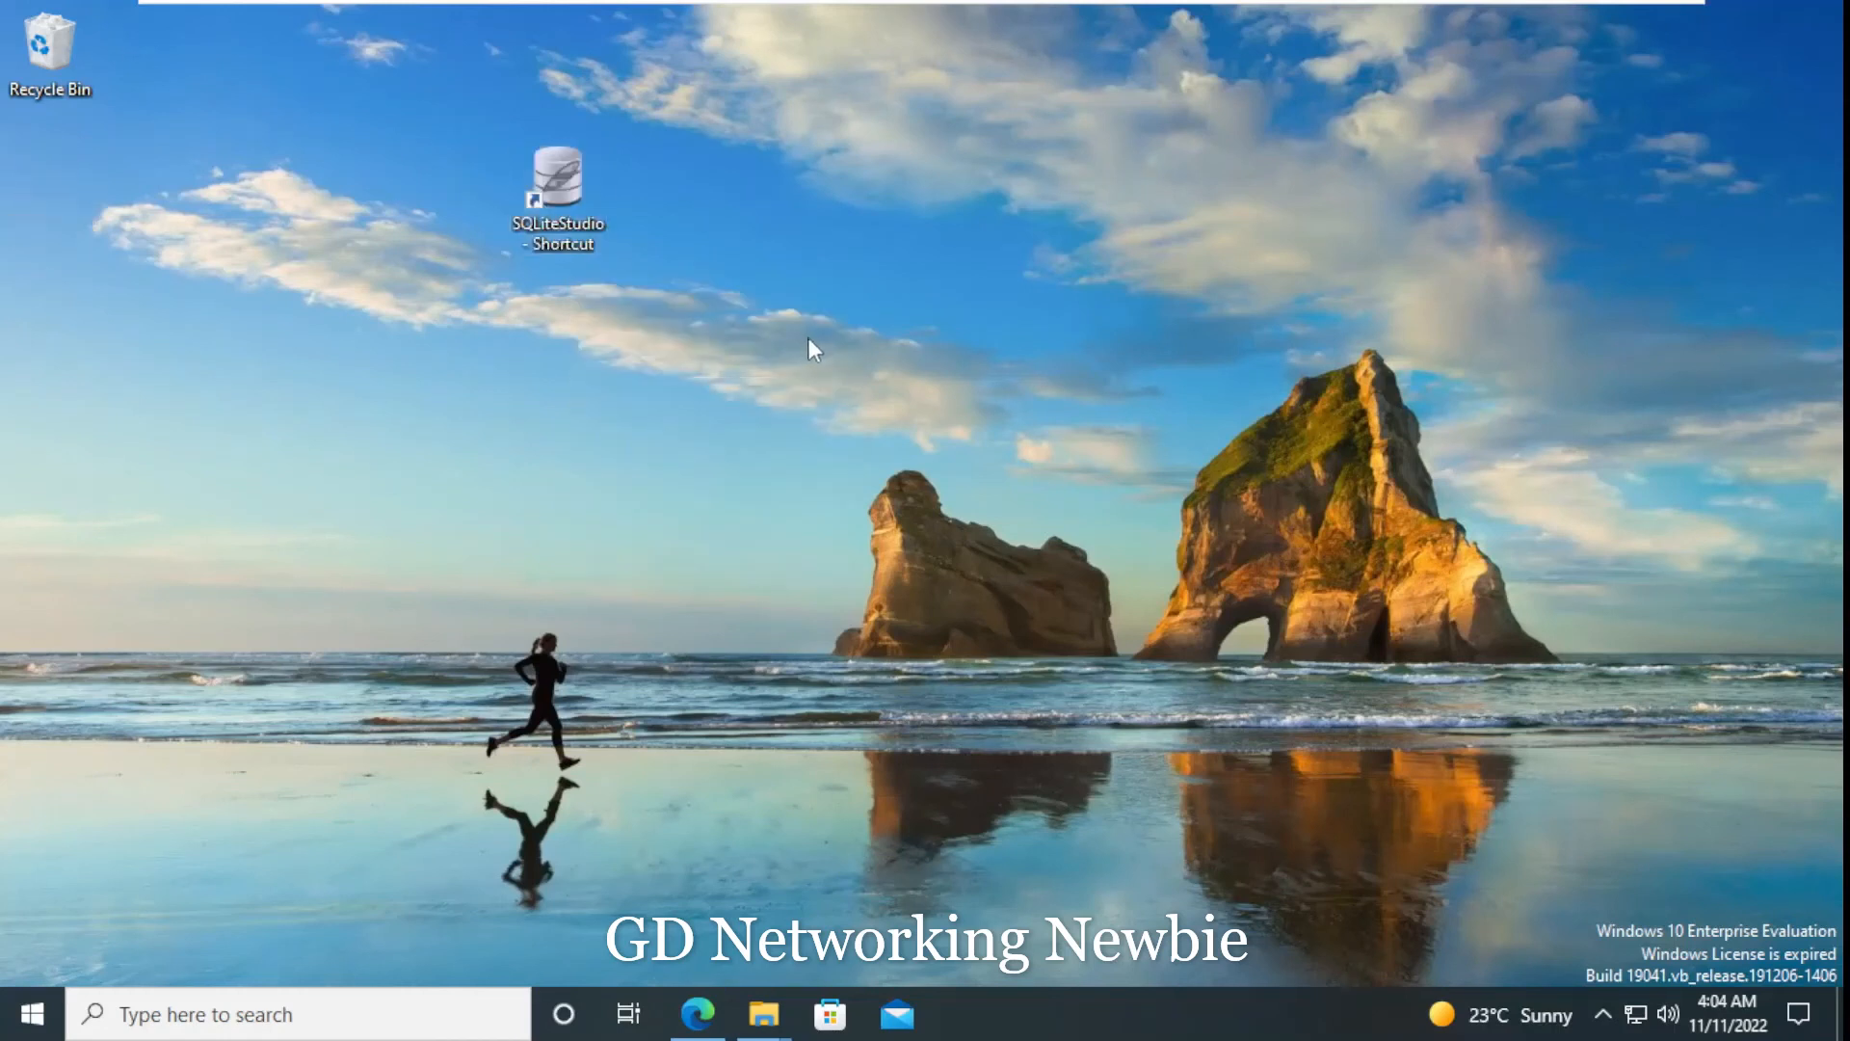
- Place the SQLiteStudio shortcut beside the Recycle Bin and launch SQLiteStudio with American English as its language
left_click_drag(592, 201, 379, 245)
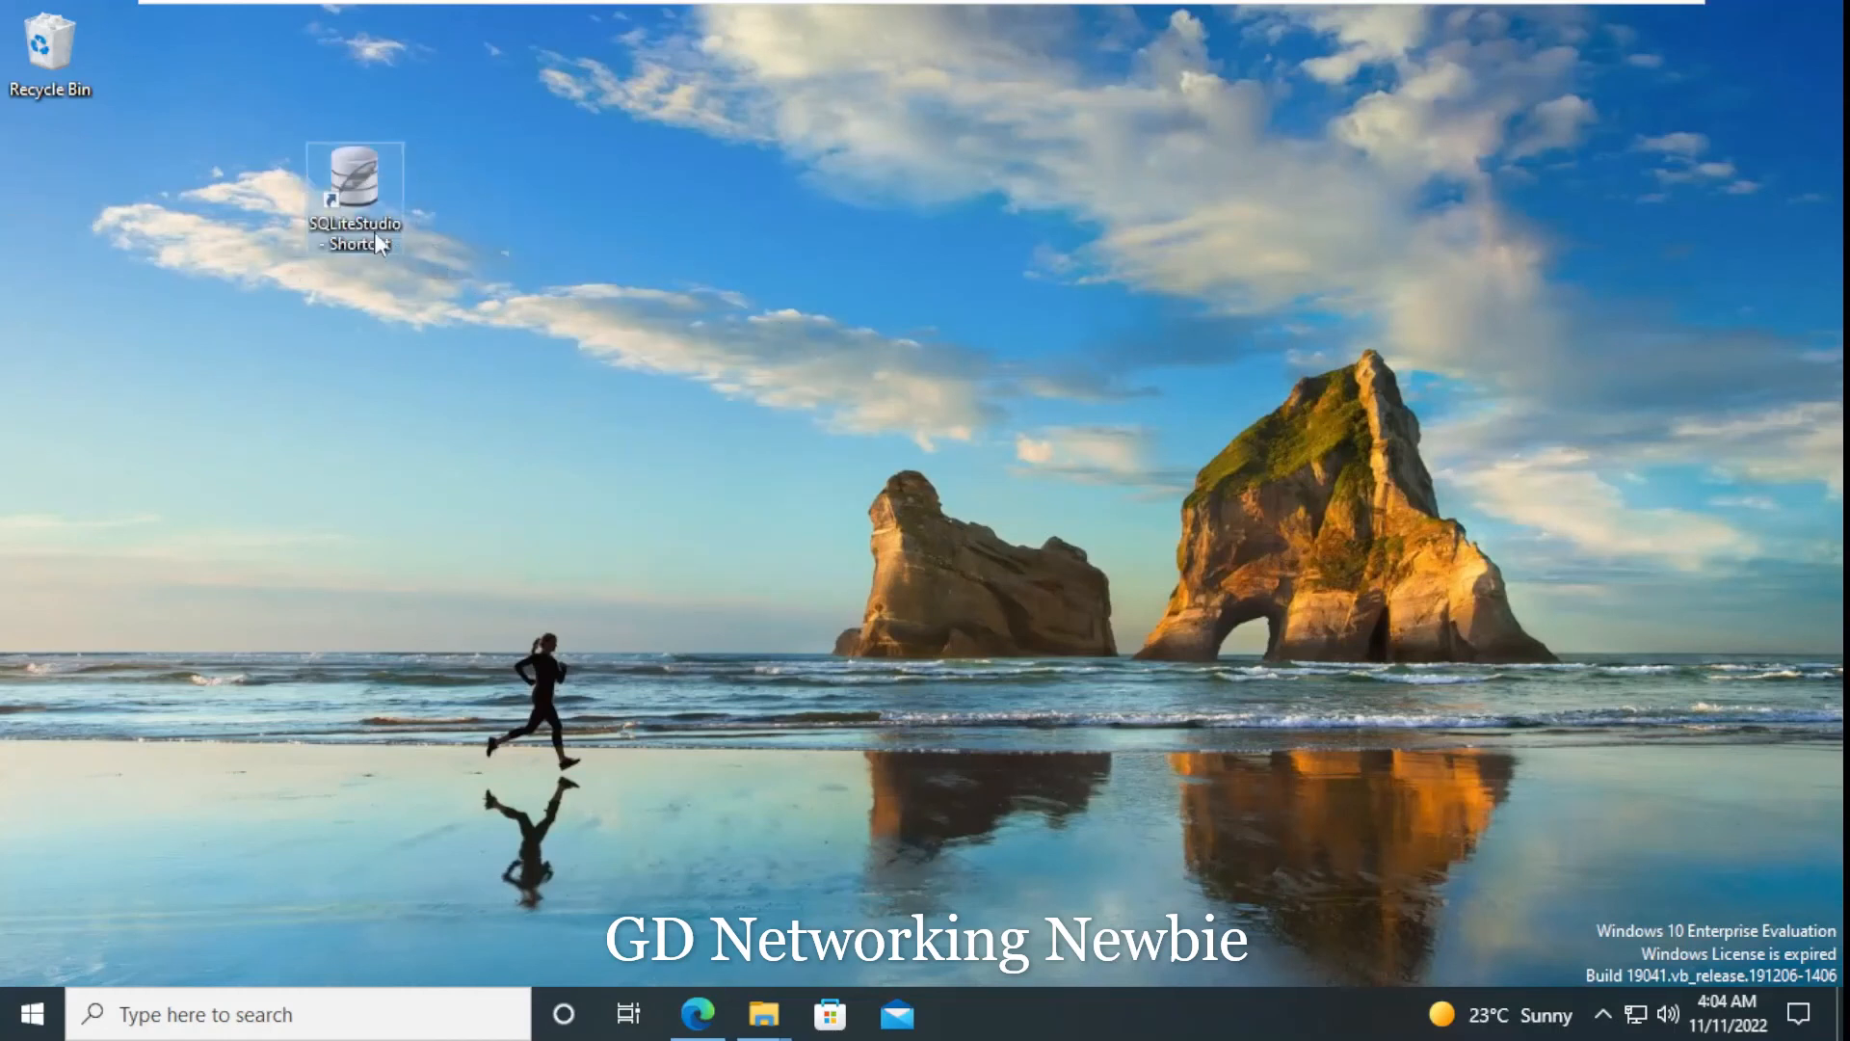
left_click_drag(252, 104, 222, 87)
double_click(253, 85)
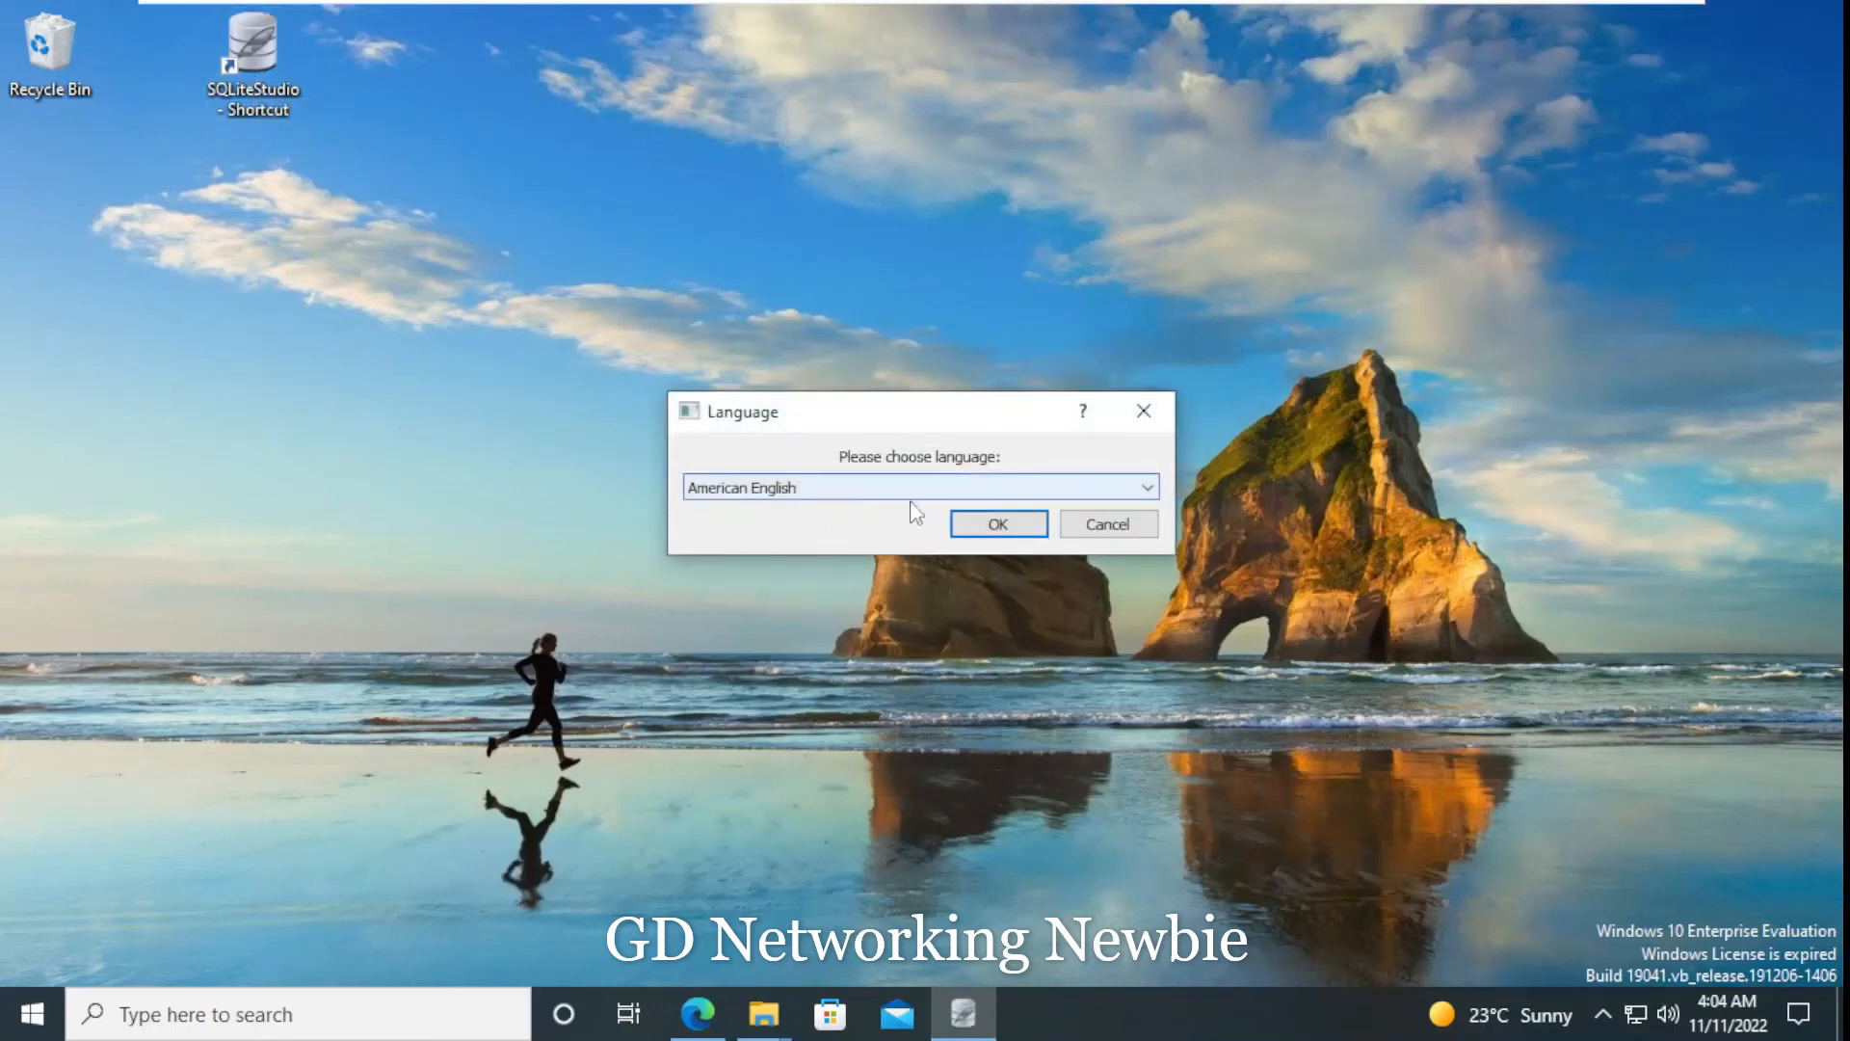
left_click(968, 525)
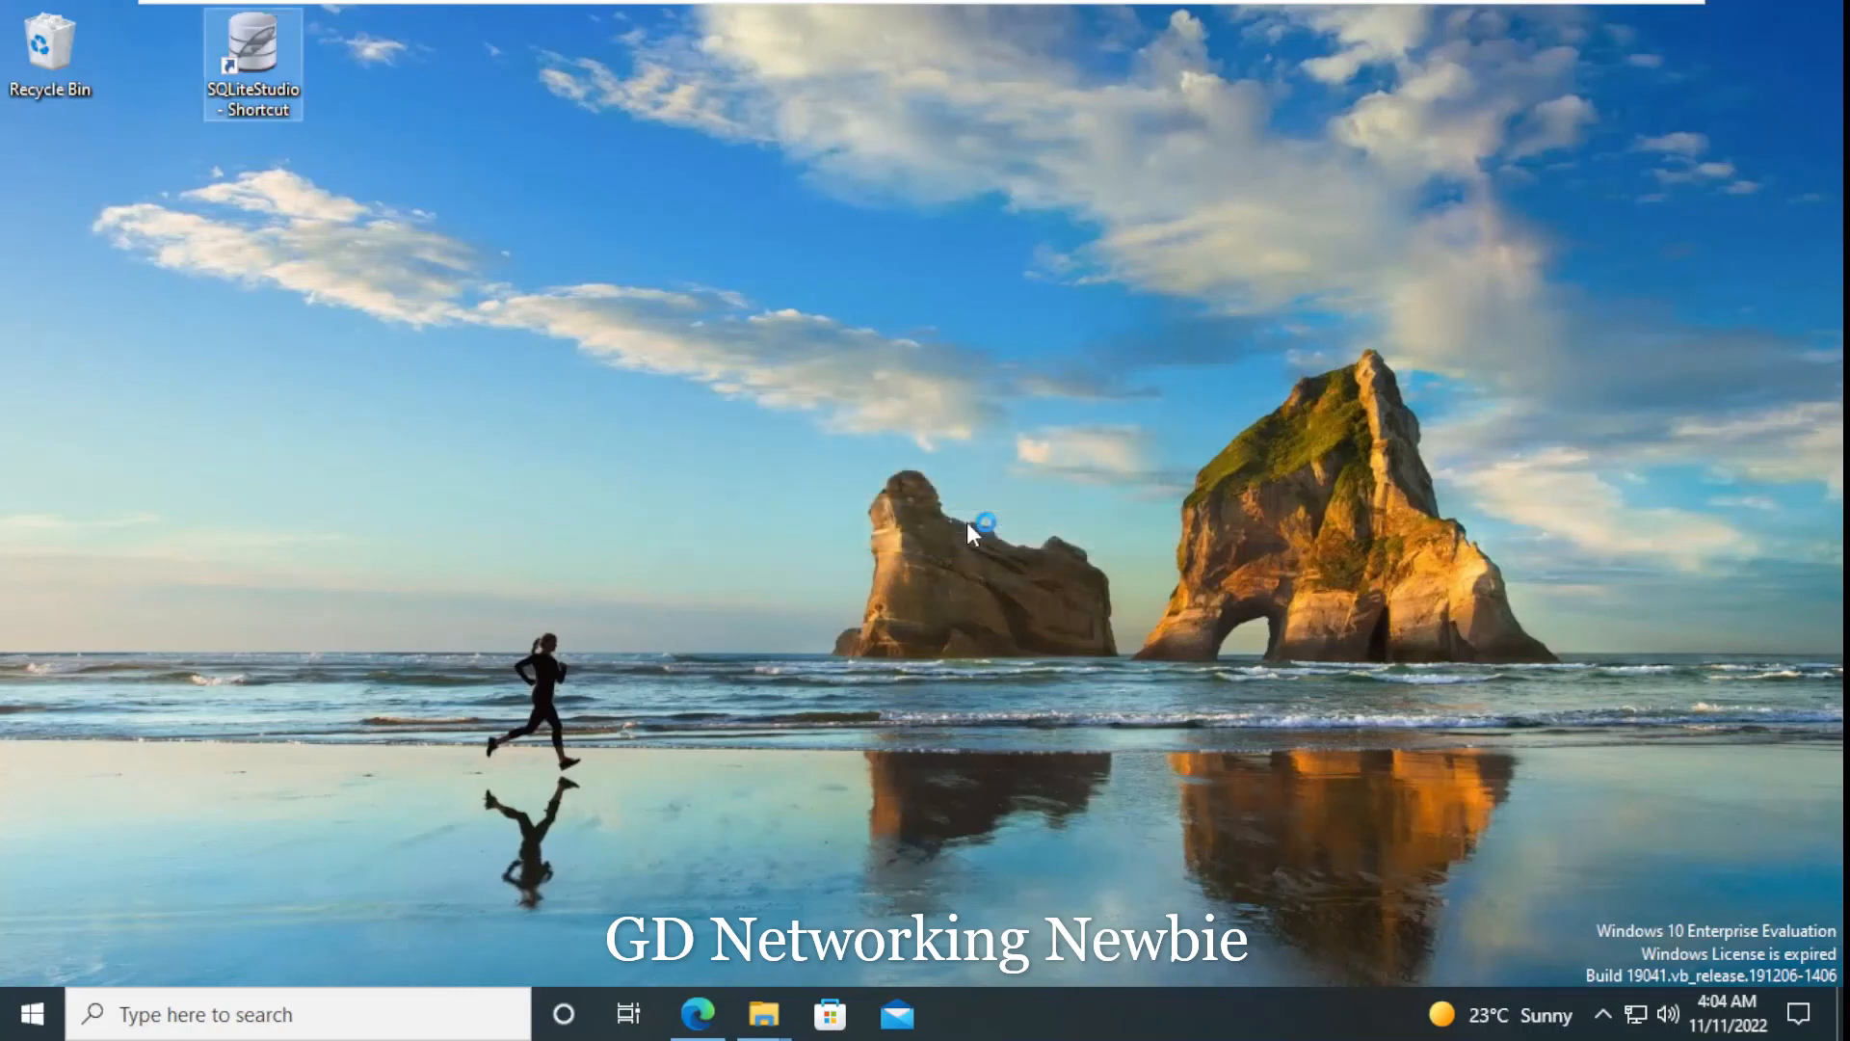